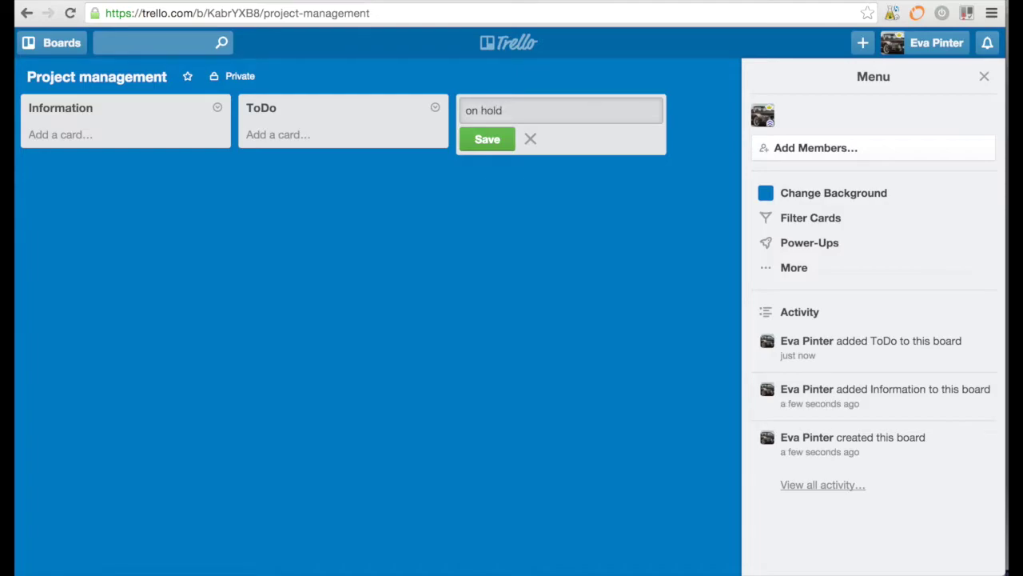
Save the 'on hold' list and add a fourth list named 'done'.
key(Return)
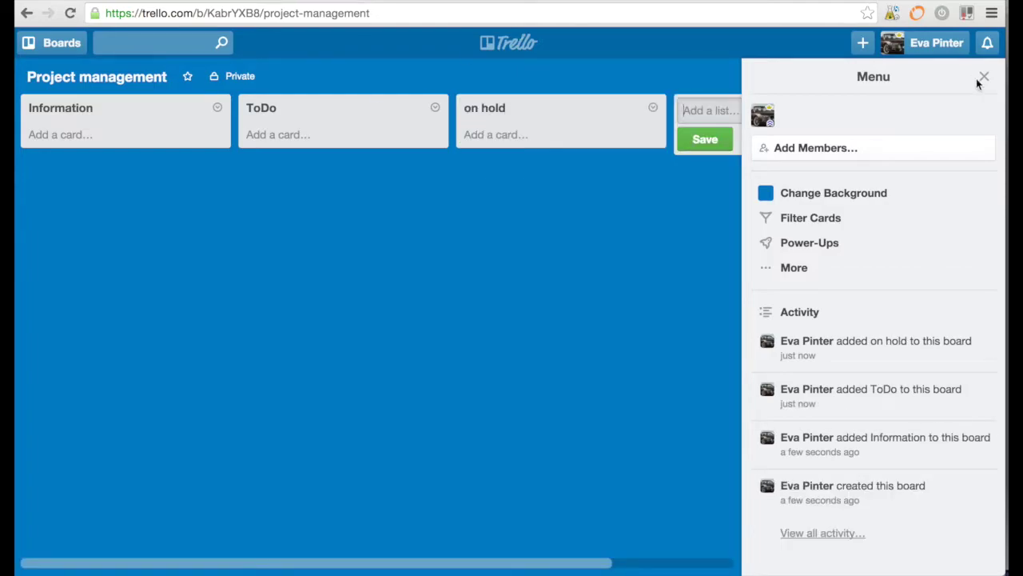
click(984, 76)
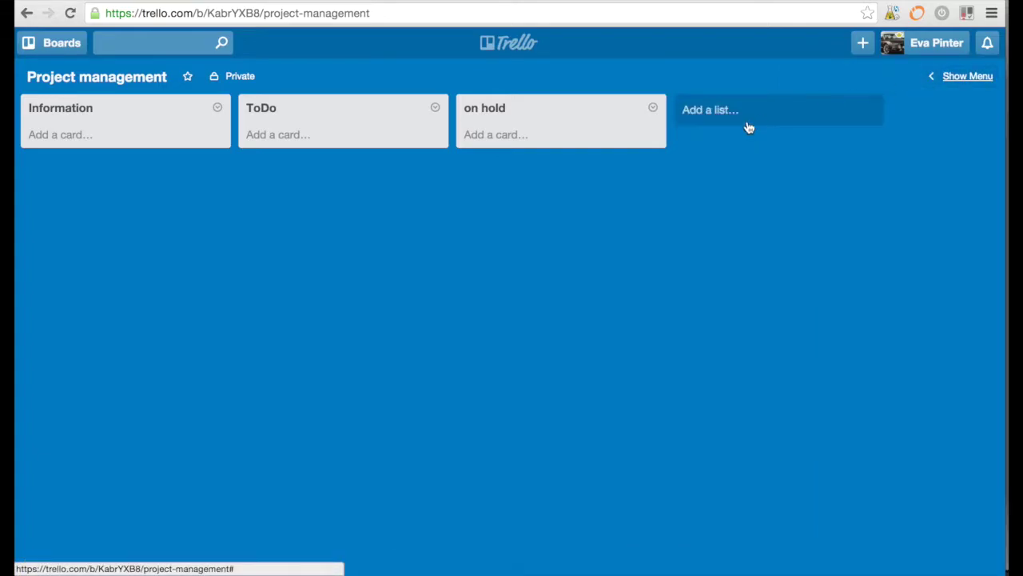
click(749, 104)
text(don)
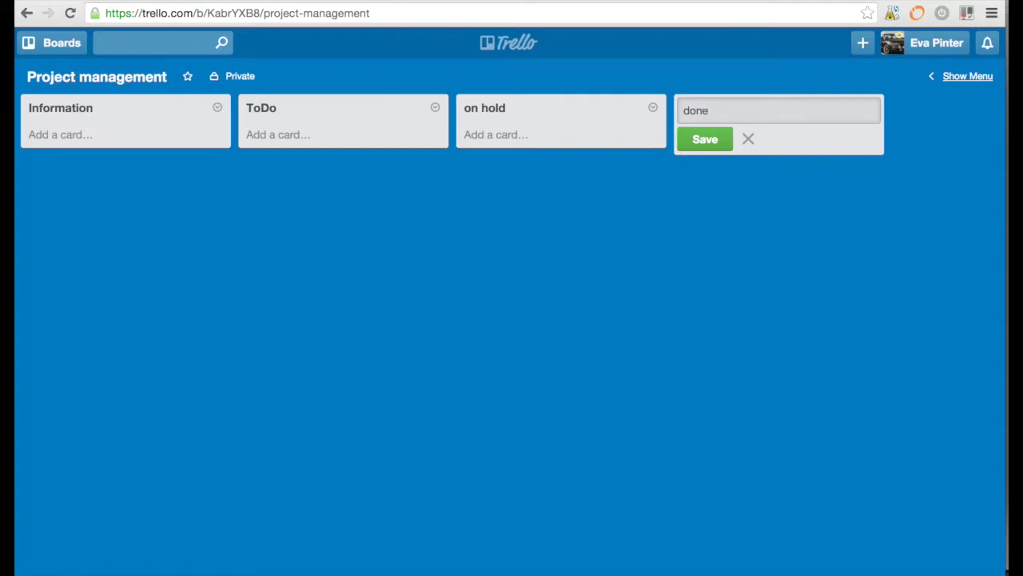
text(e)
key(Return)
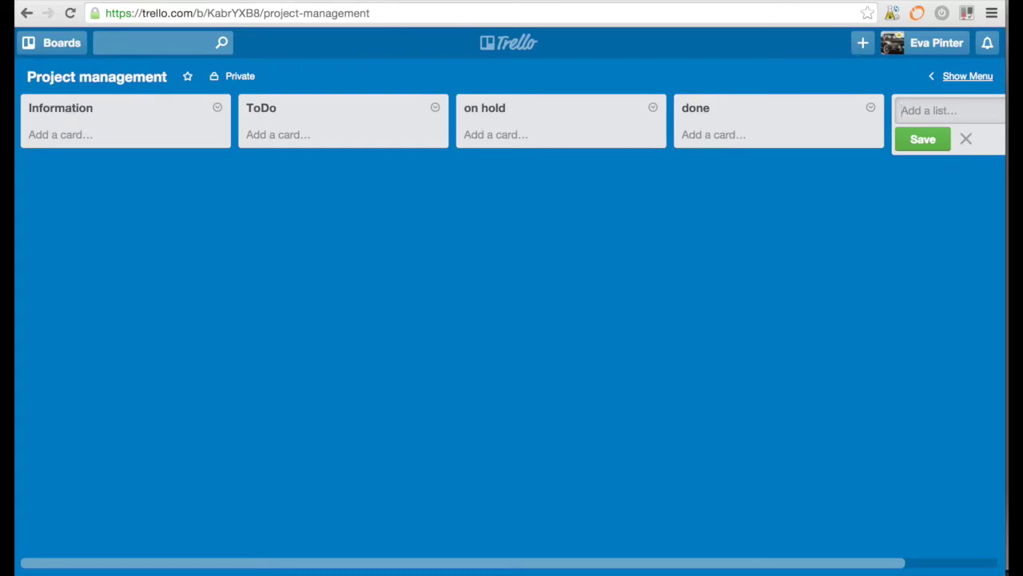
Add a 'Create a new design' card to the ToDo list and open its details.
click(278, 136)
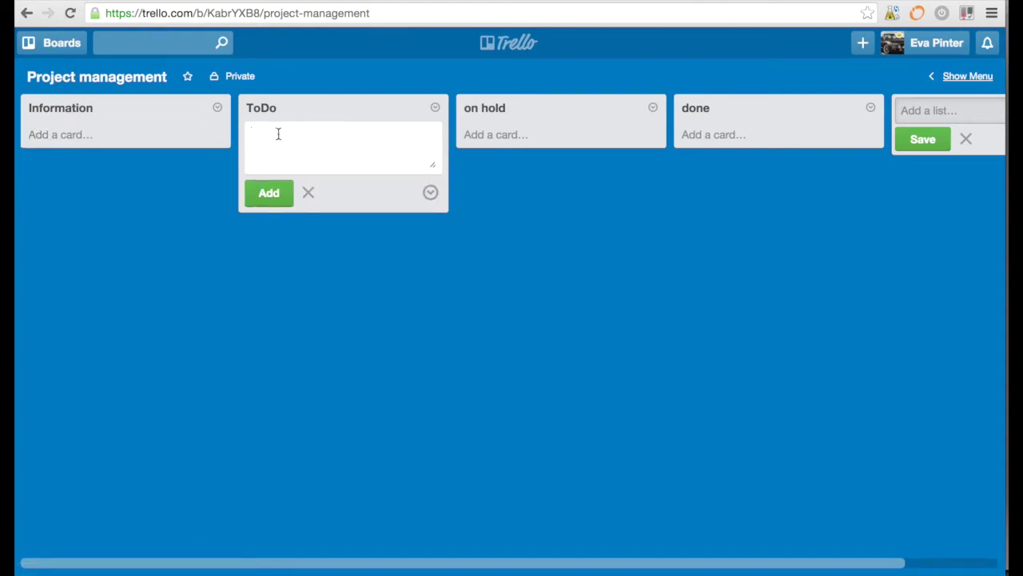
text(Create a new design)
key(Return)
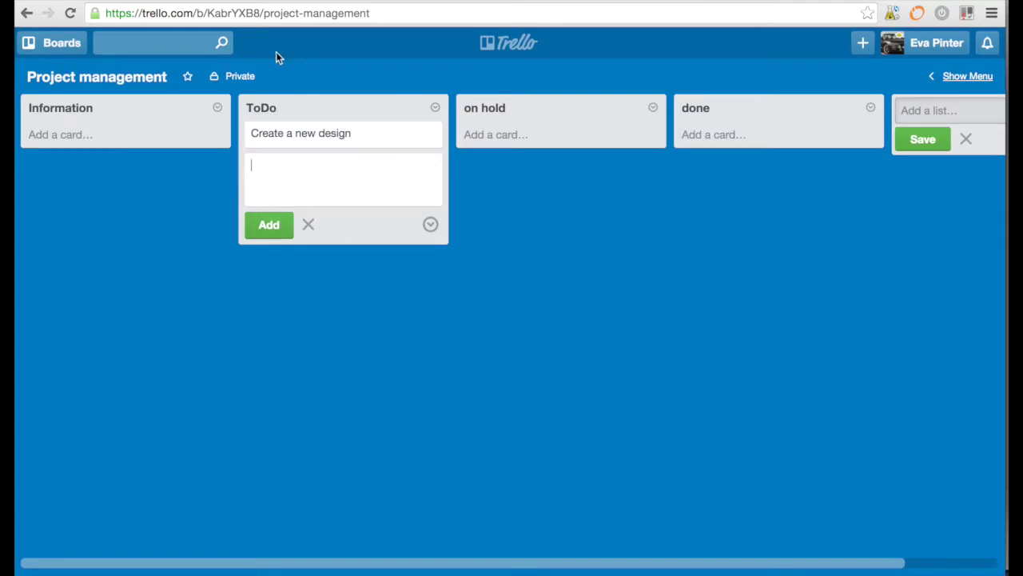
click(300, 141)
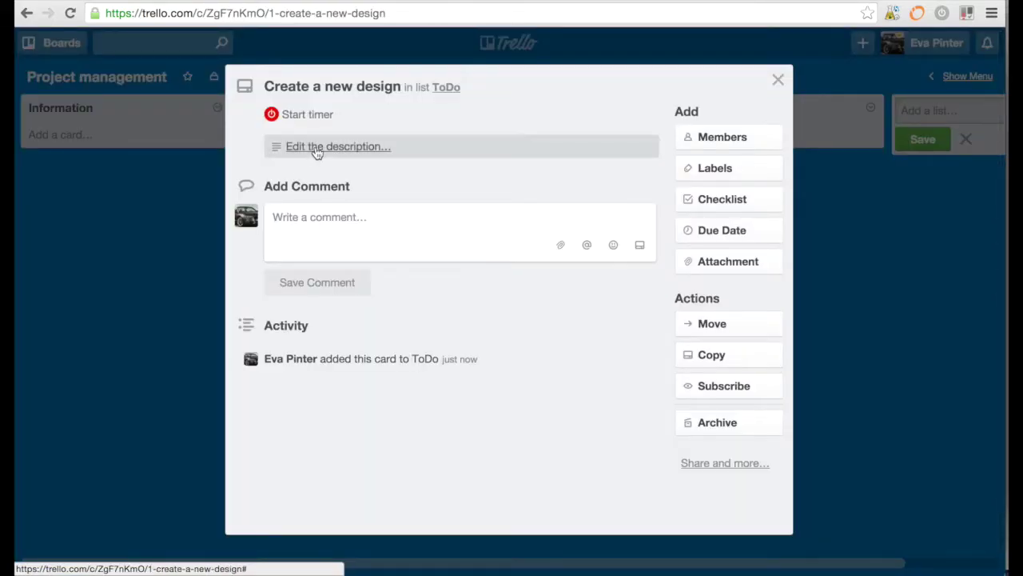
Describe the customer's wish for an animals-and-nature bag design in blue, brown and white.
click(315, 147)
text(The customer want)
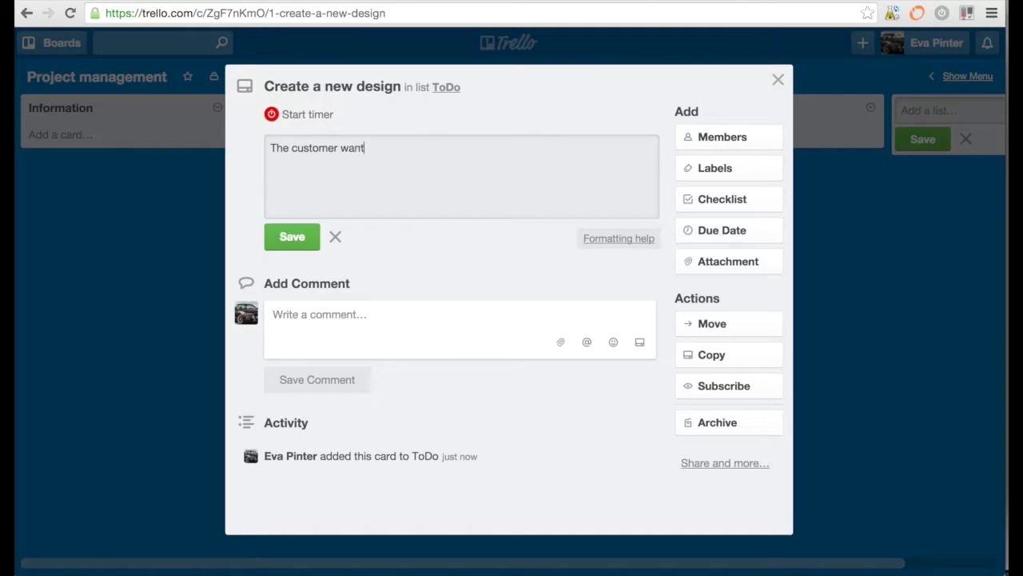
text(s to have a design re)
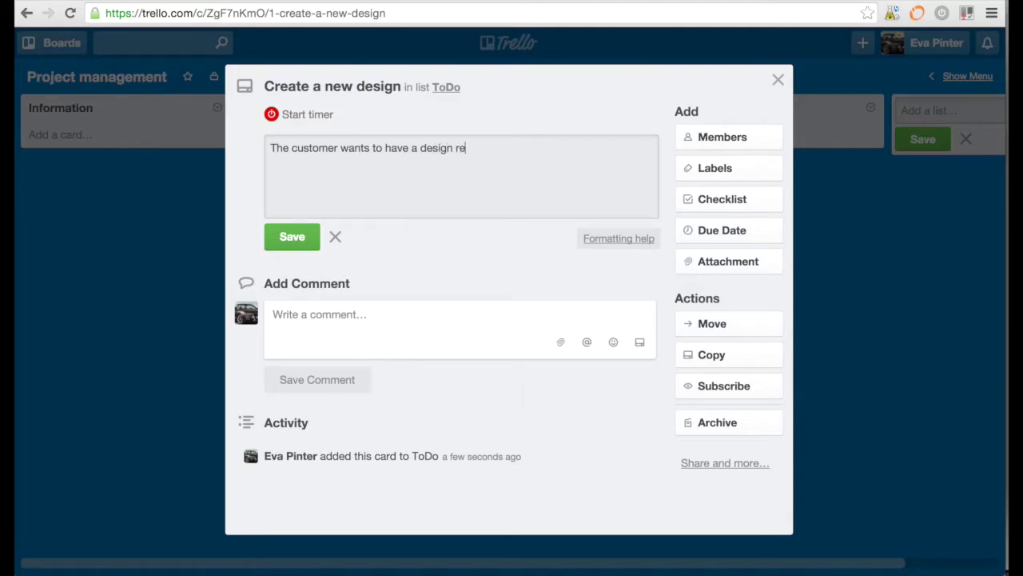
text(lated to animals and nature for his new bag. The colors are blue, brown, white)
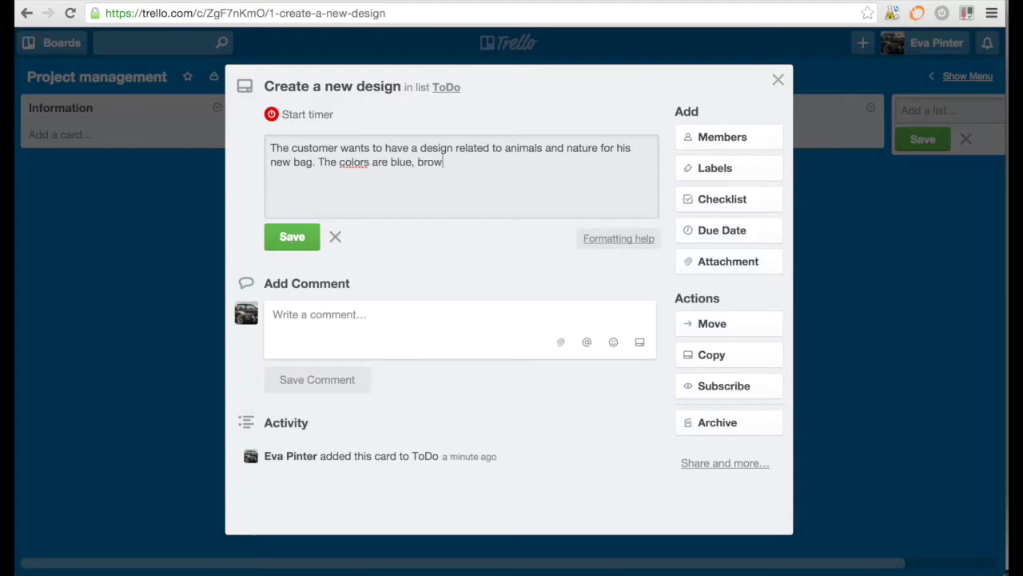
click(292, 236)
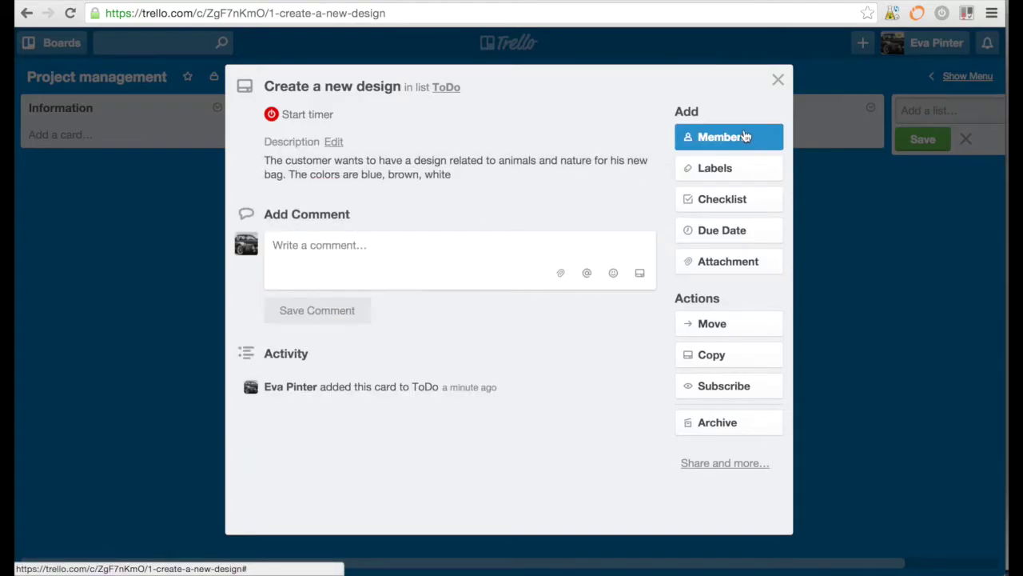
Rename the green label to 'Done' and the yellow label to 'in progress'.
click(746, 137)
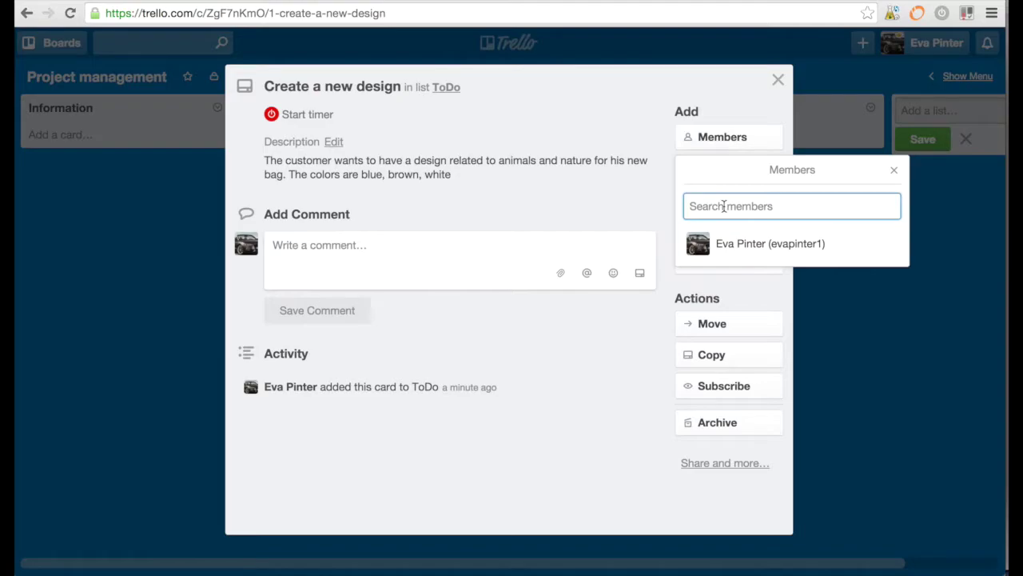
click(649, 198)
click(715, 168)
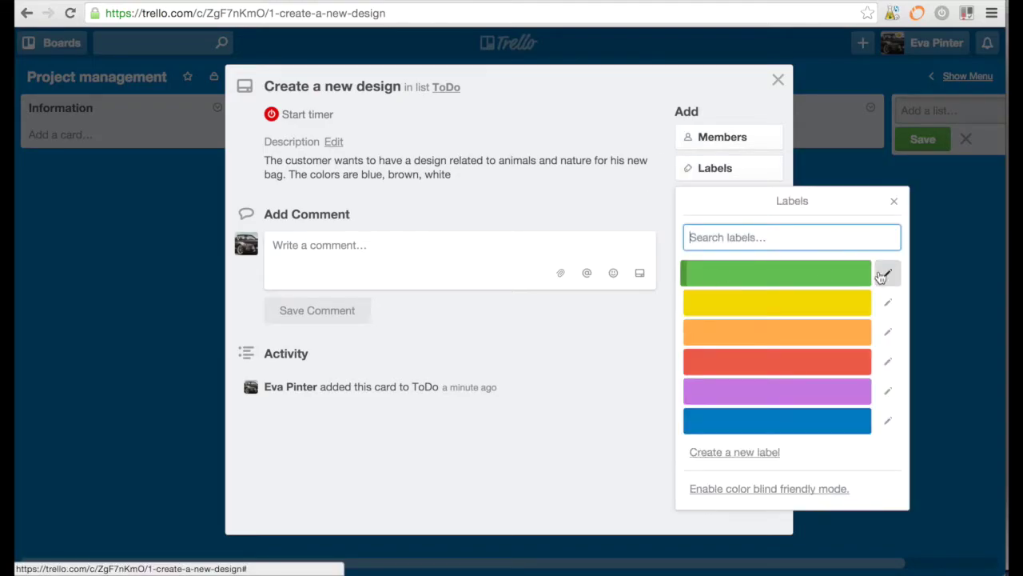
click(883, 275)
text(Done)
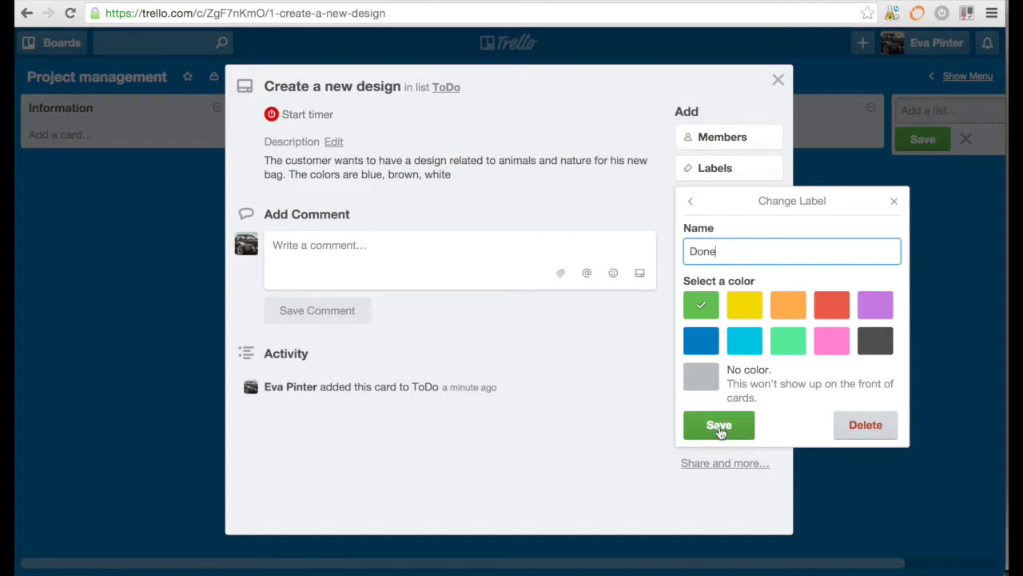
click(718, 426)
click(886, 302)
text(in pro)
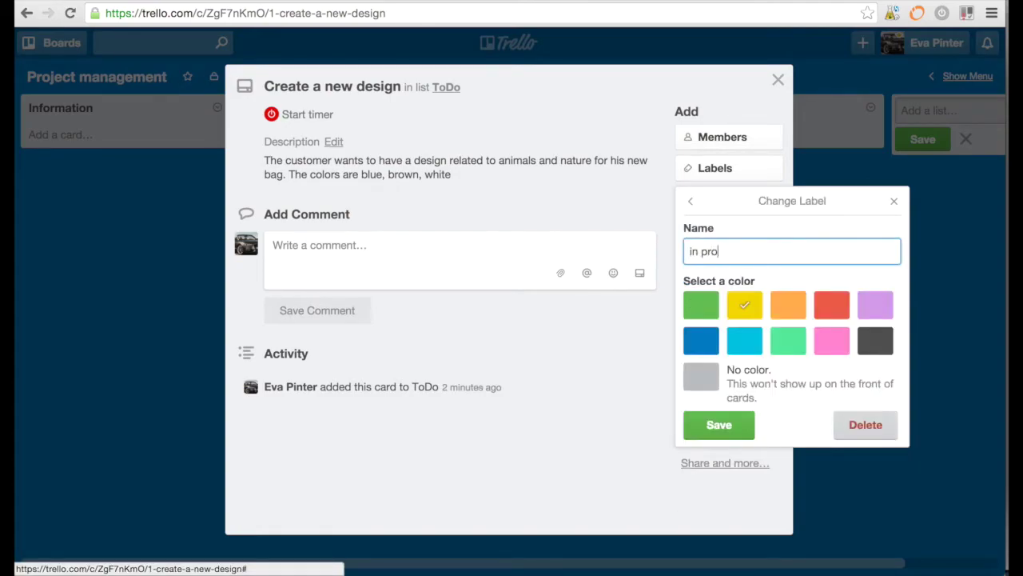
text(gress)
key(Return)
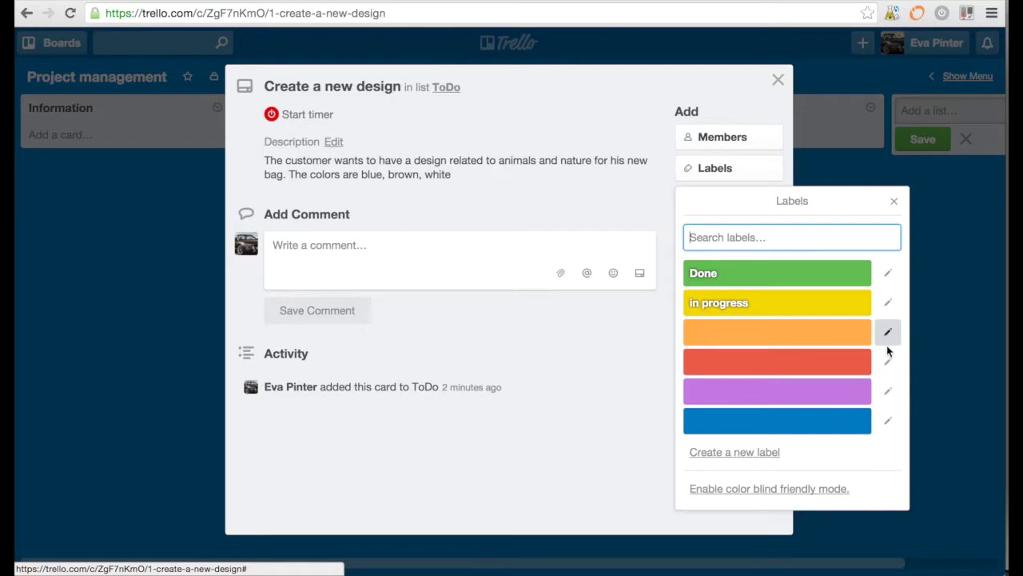
Create a pink 'Waiting for feedback' label, leaving the card without trial labels.
click(726, 453)
click(836, 342)
text(Waiting for feedback)
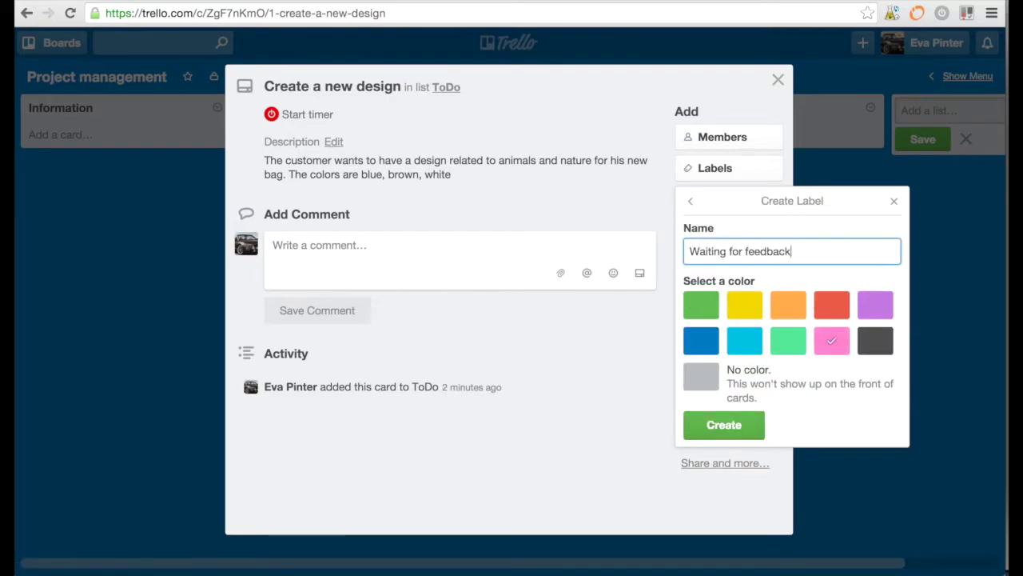
key(Return)
click(839, 276)
click(799, 300)
click(799, 299)
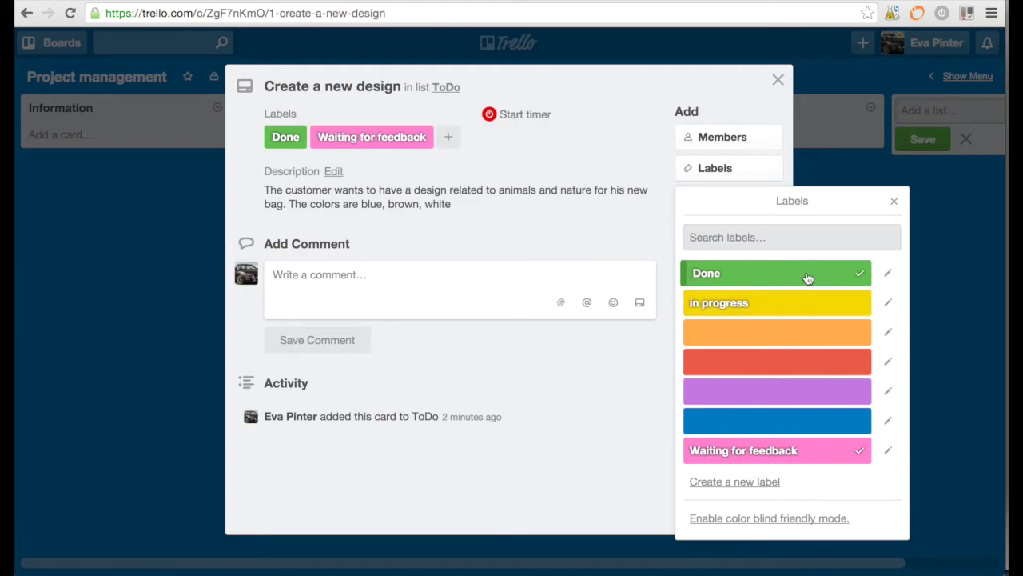
click(808, 276)
Rename the orange label to 'New' and apply it to the card.
click(888, 331)
text(New)
click(718, 425)
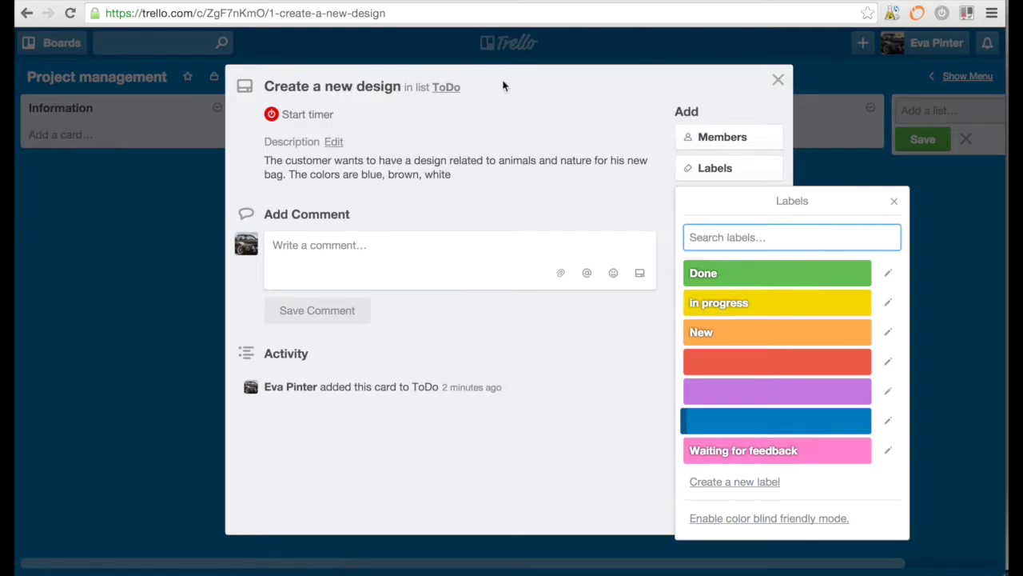
click(742, 336)
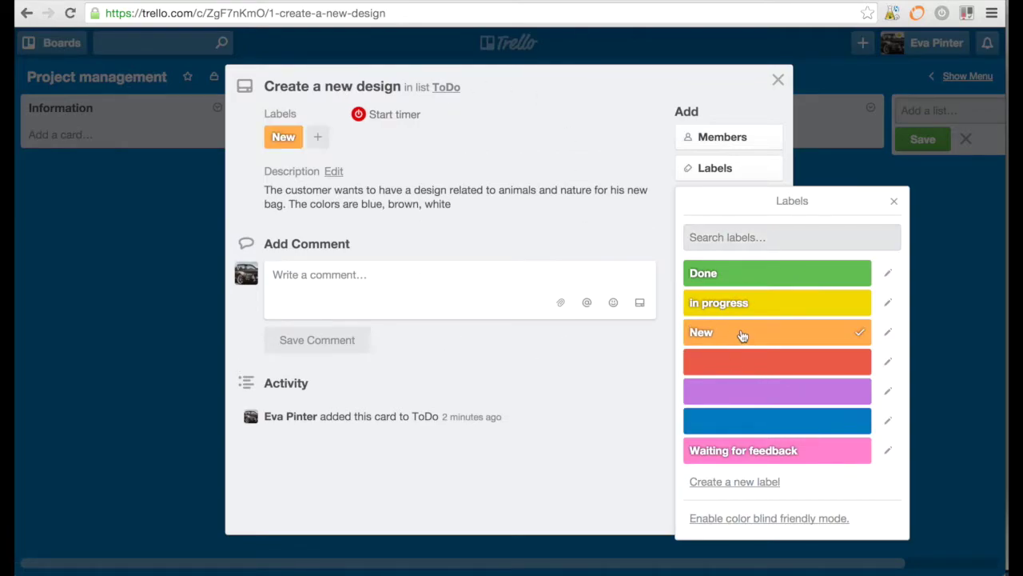
click(894, 200)
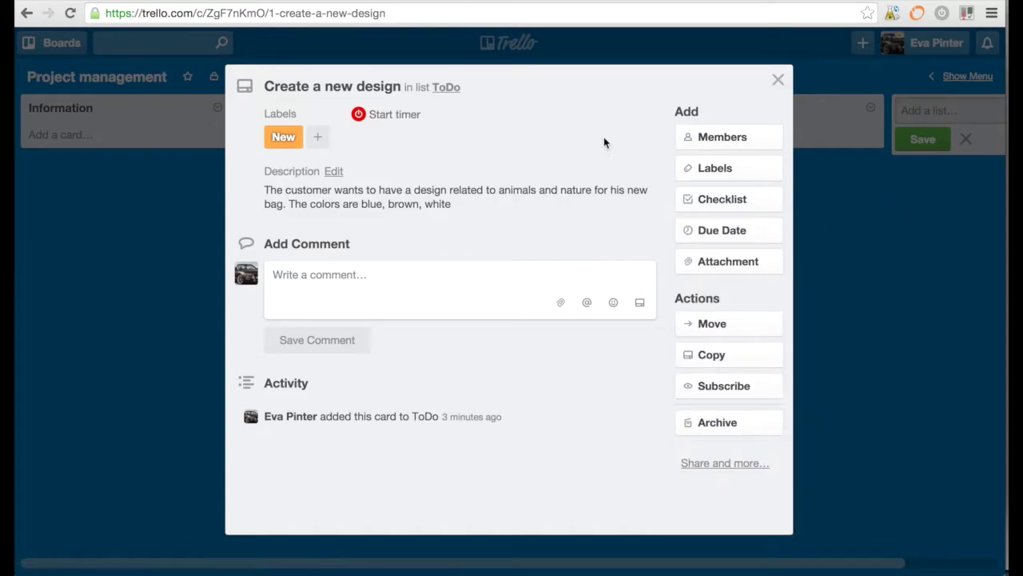
Add a 'Contact the photographer' card to ToDo, labelled New.
click(778, 81)
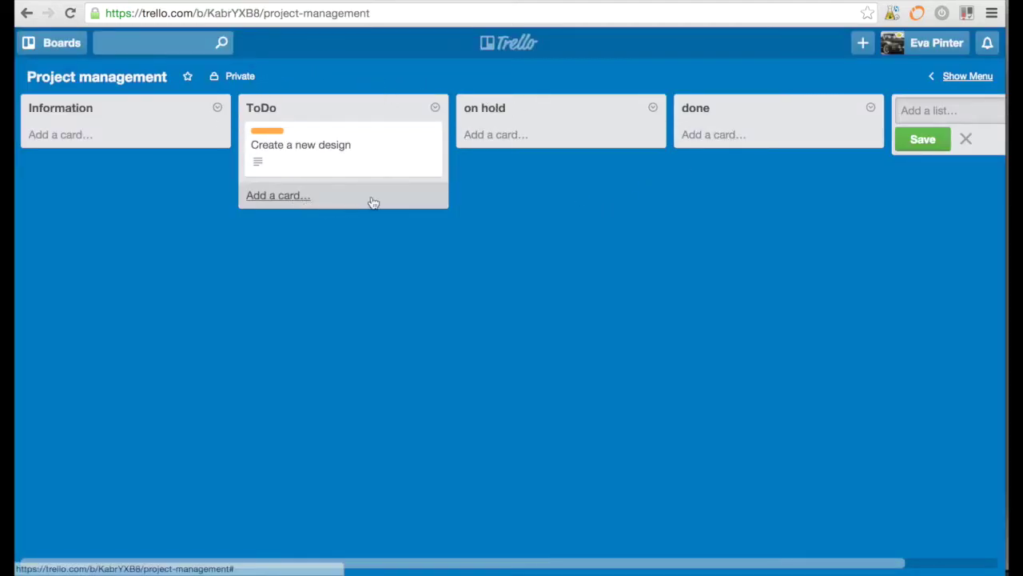
click(277, 195)
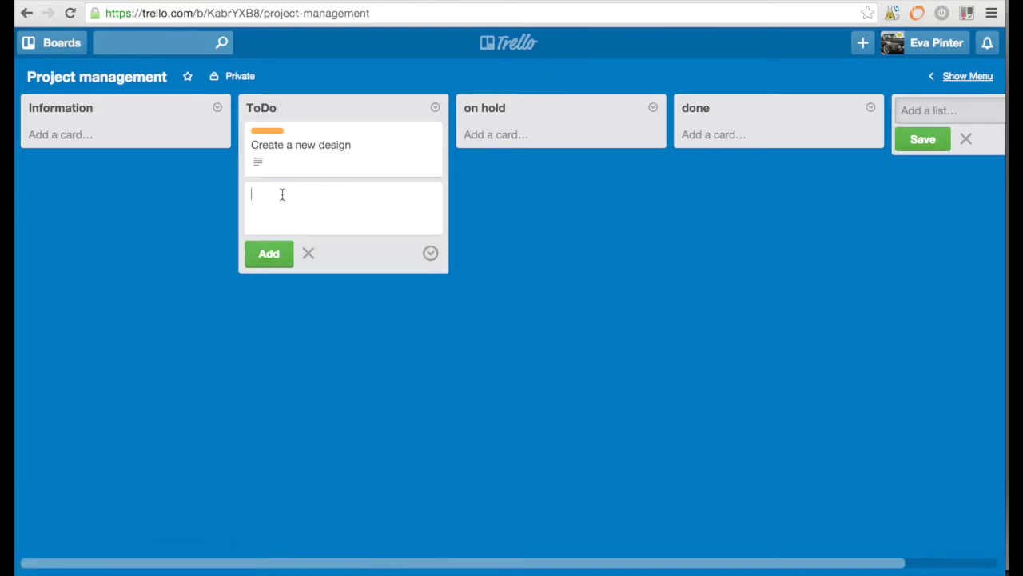
text(Contact the photographer)
key(Return)
key(Escape)
click(433, 193)
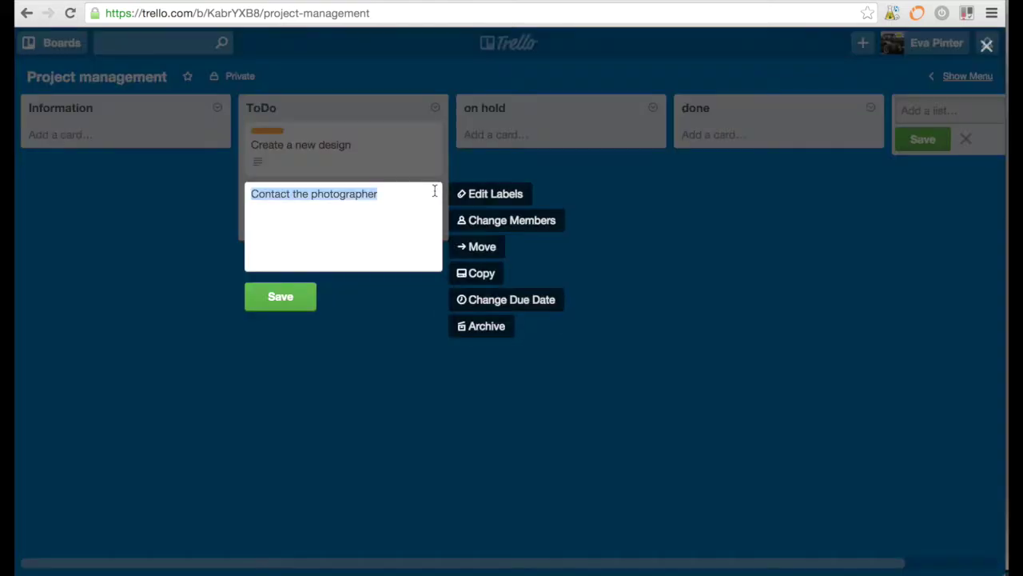
click(498, 193)
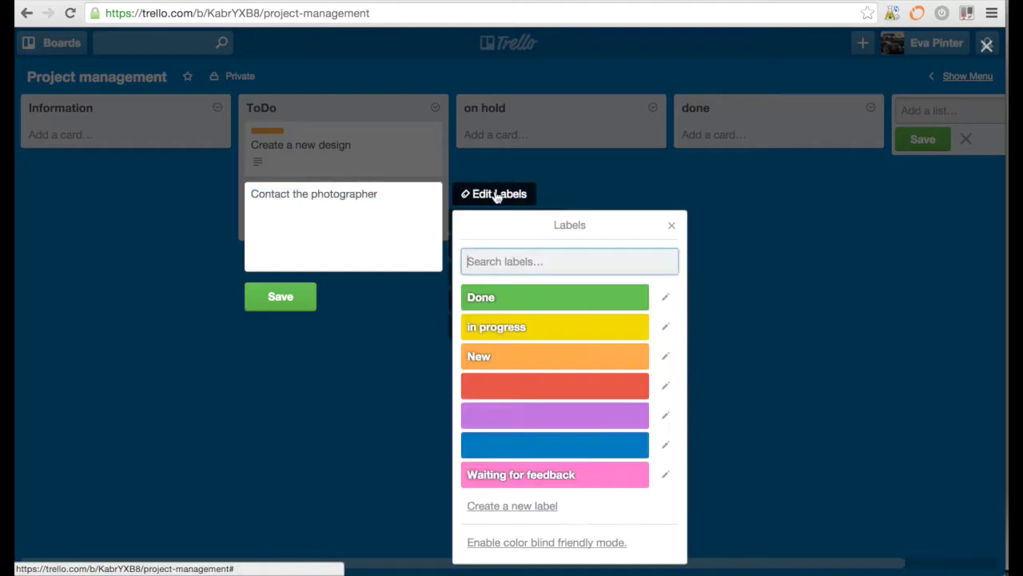
click(523, 356)
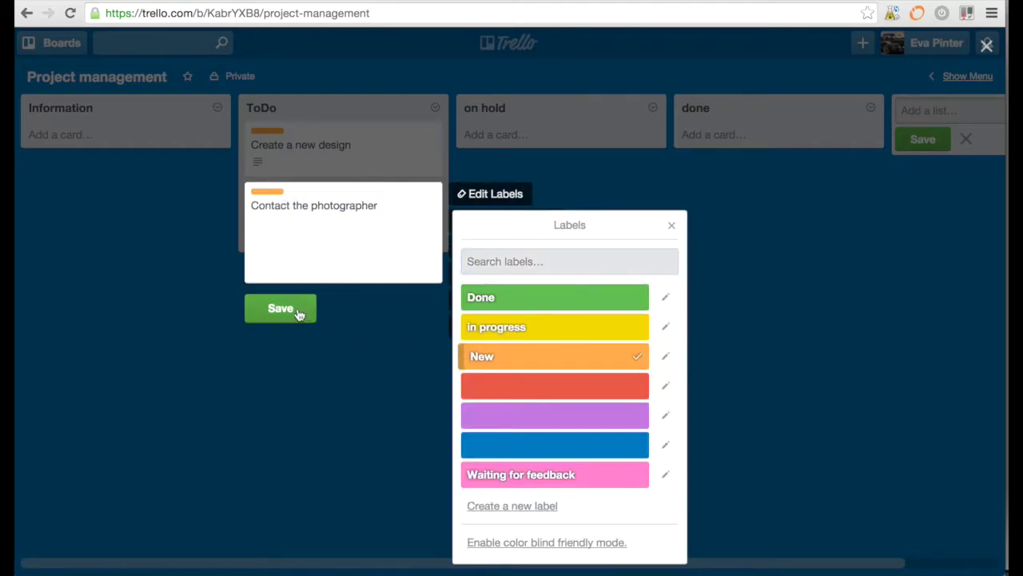
click(281, 308)
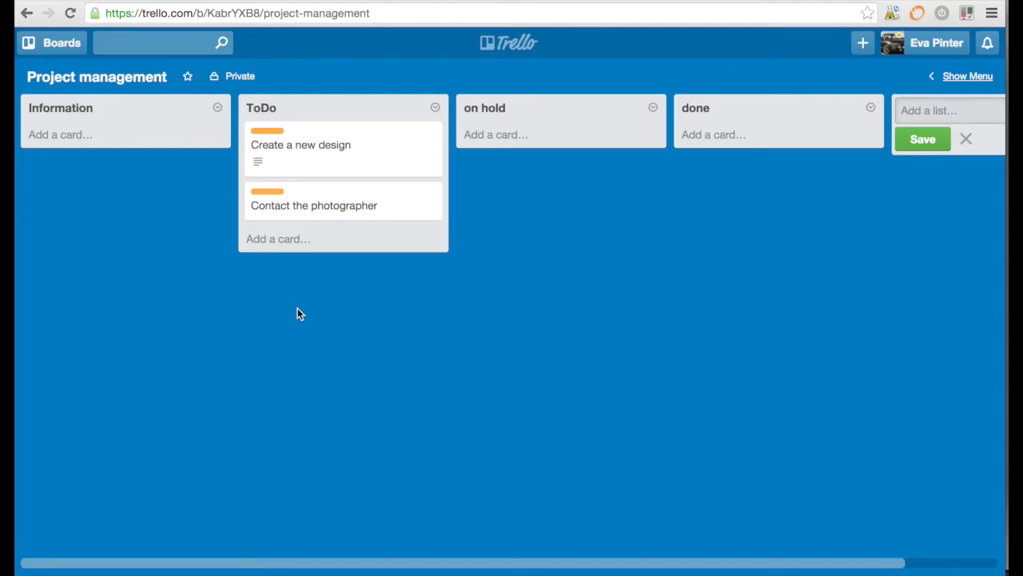
Add a New-labelled 'Establish a list of possible models of bags and check the manufacturers' card.
click(278, 238)
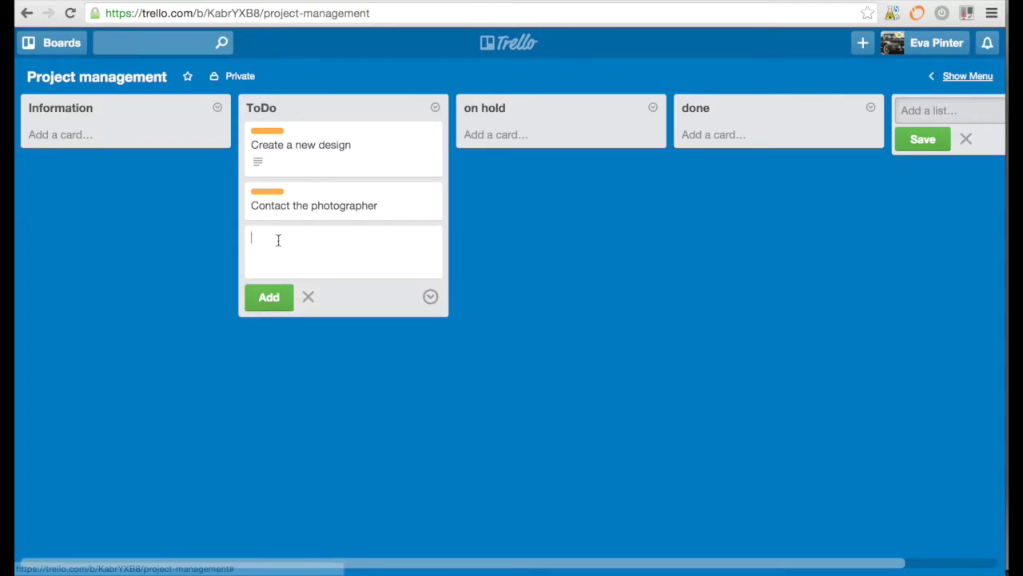
text(Estab)
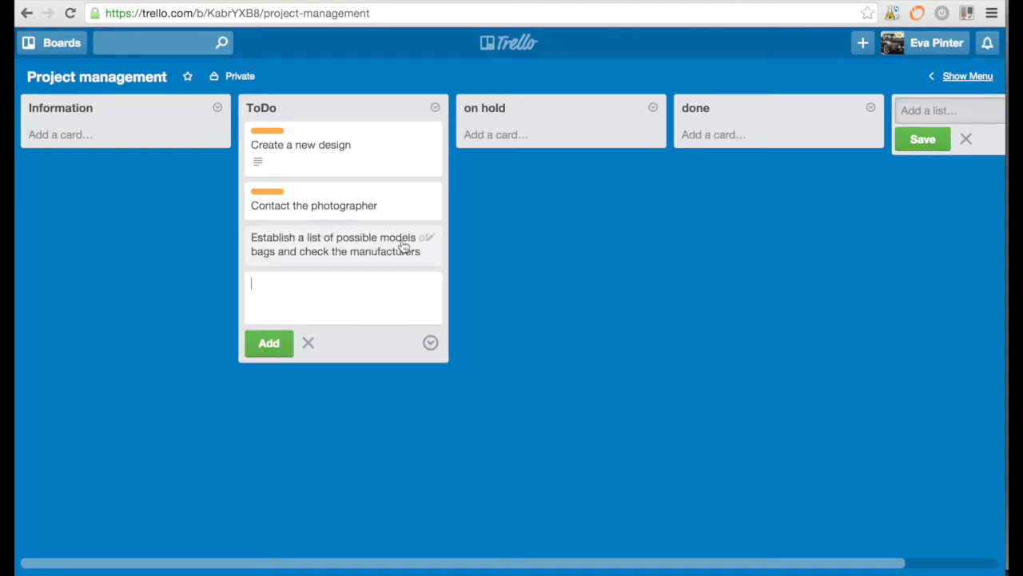
click(424, 239)
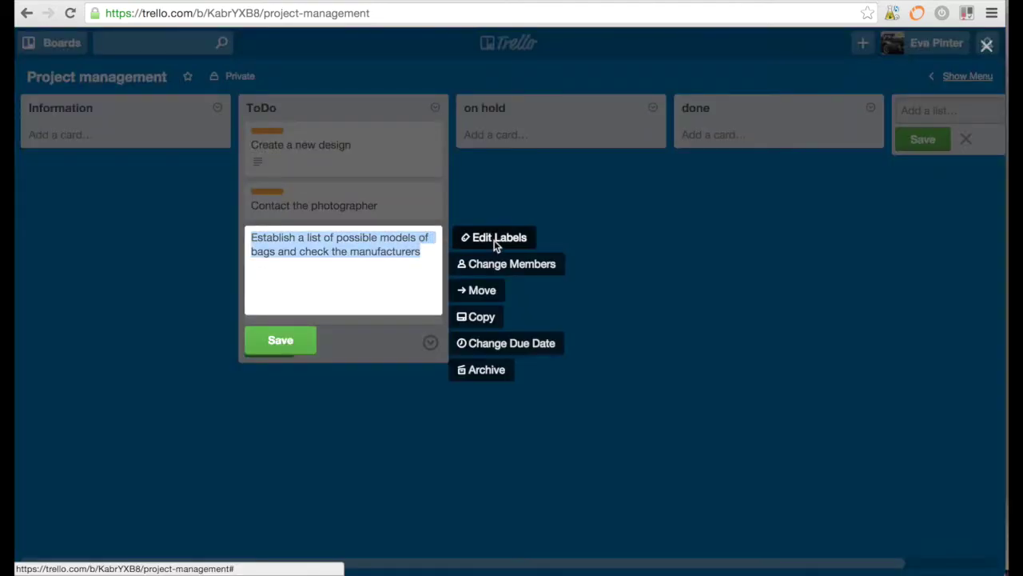
click(482, 243)
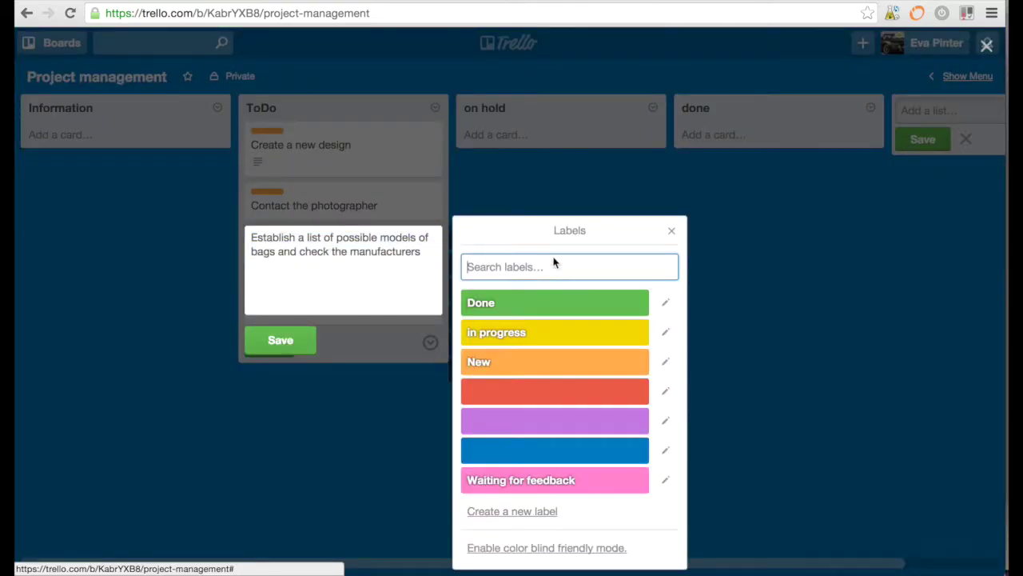
click(546, 374)
click(289, 354)
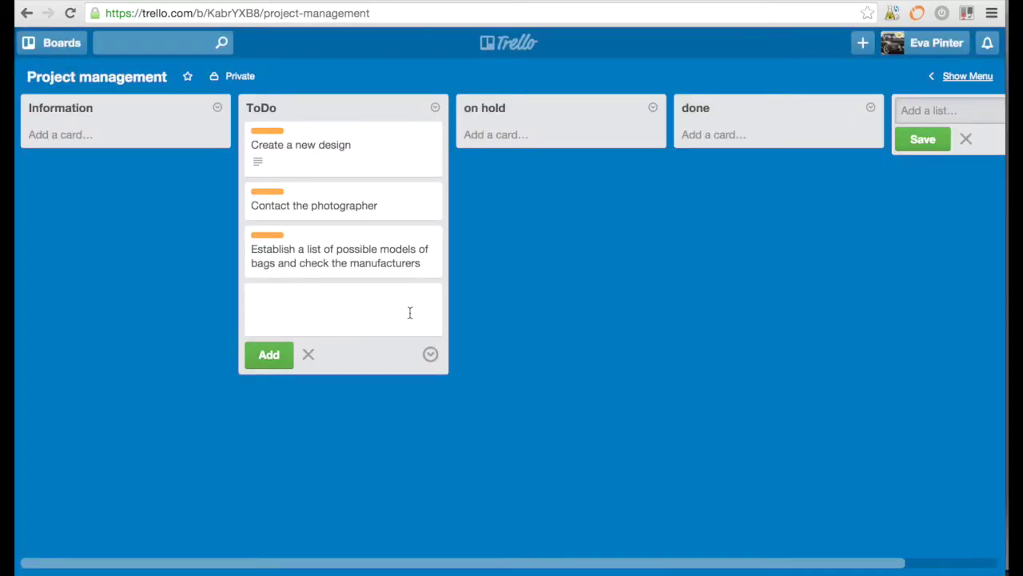
Give the card the description 'select the appropriate photographer and get a quote' and a Photographers checklist.
click(362, 200)
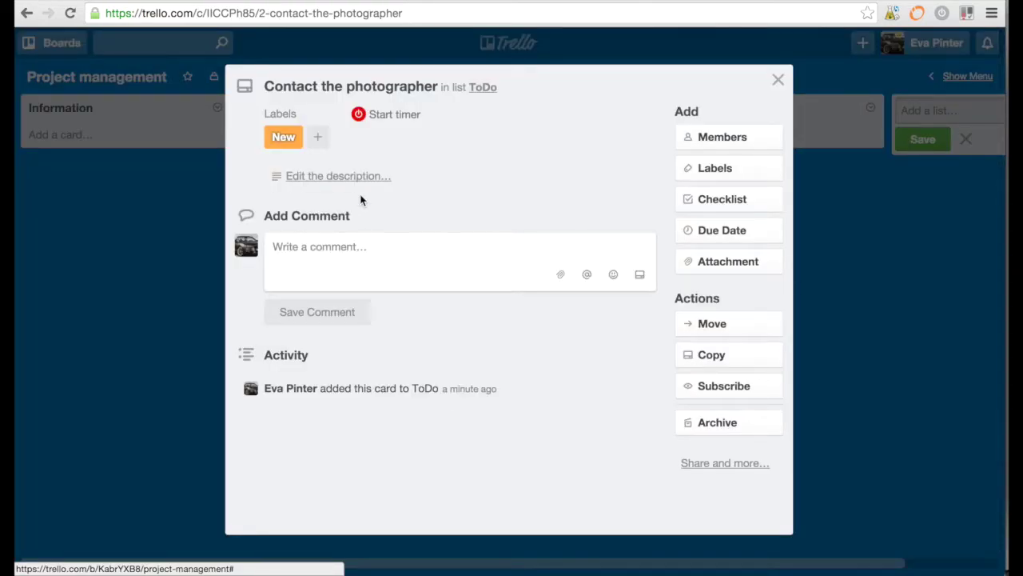
click(352, 175)
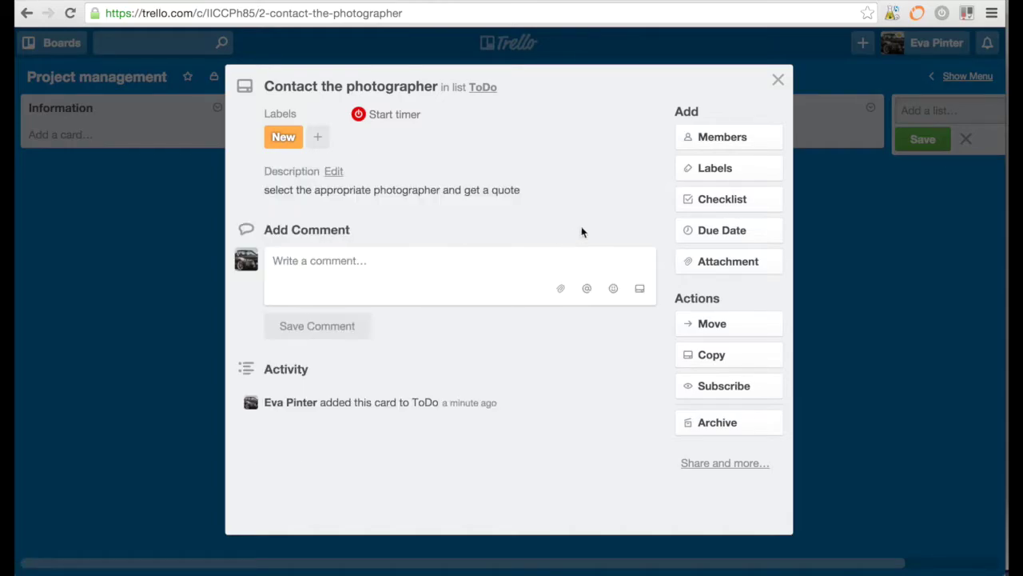
click(736, 201)
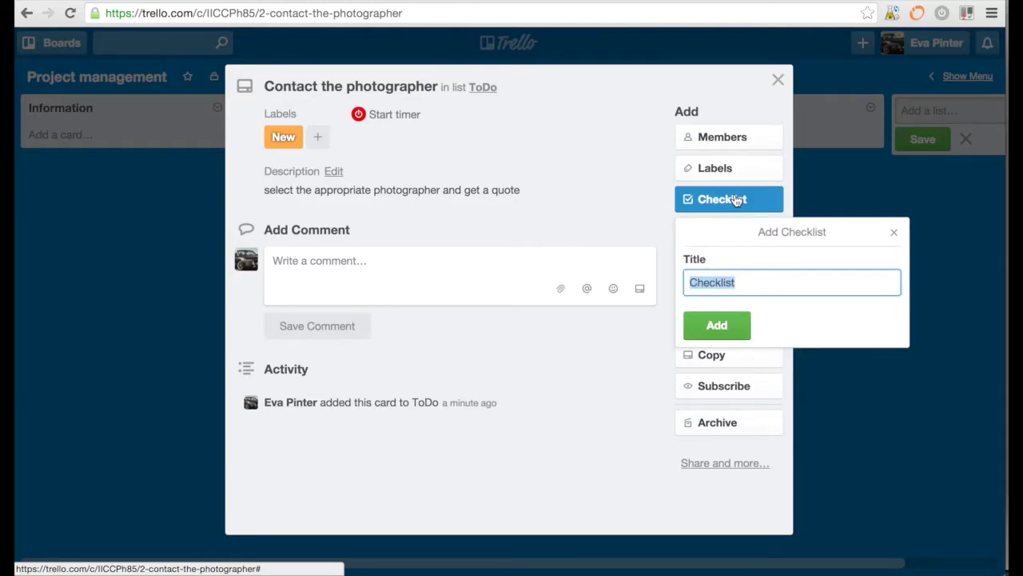
text(Lis)
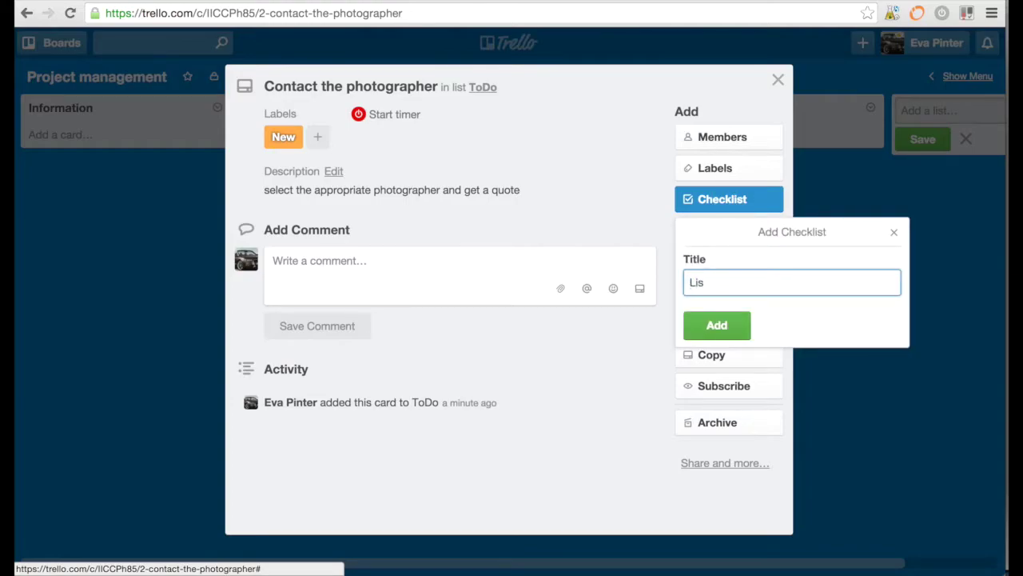
key(BackSpace)
key(BackSpace)
key(BackSpace)
text(Photographers)
key(Return)
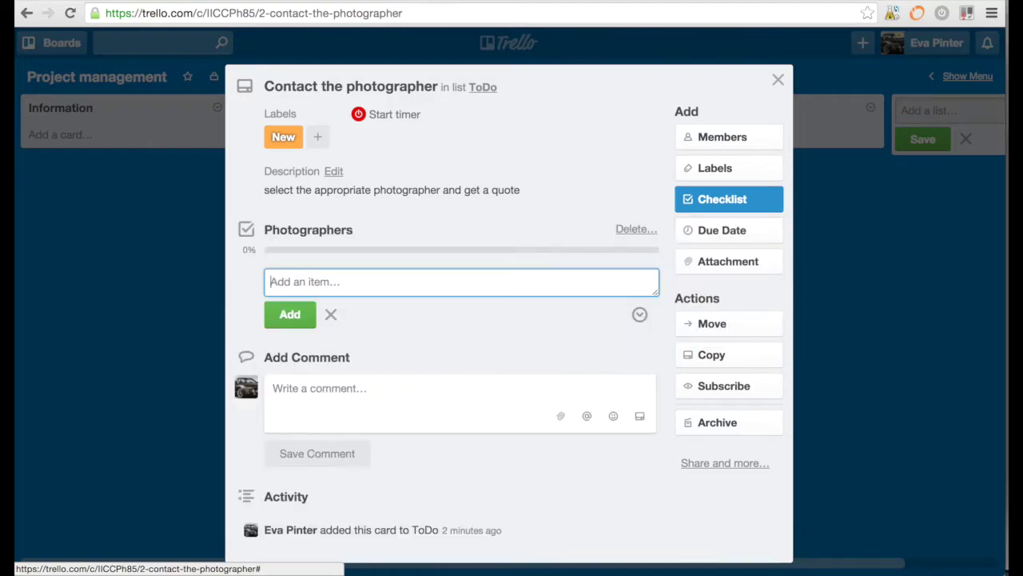
Add three photographer names as items in the Photographers checklist.
key(Return)
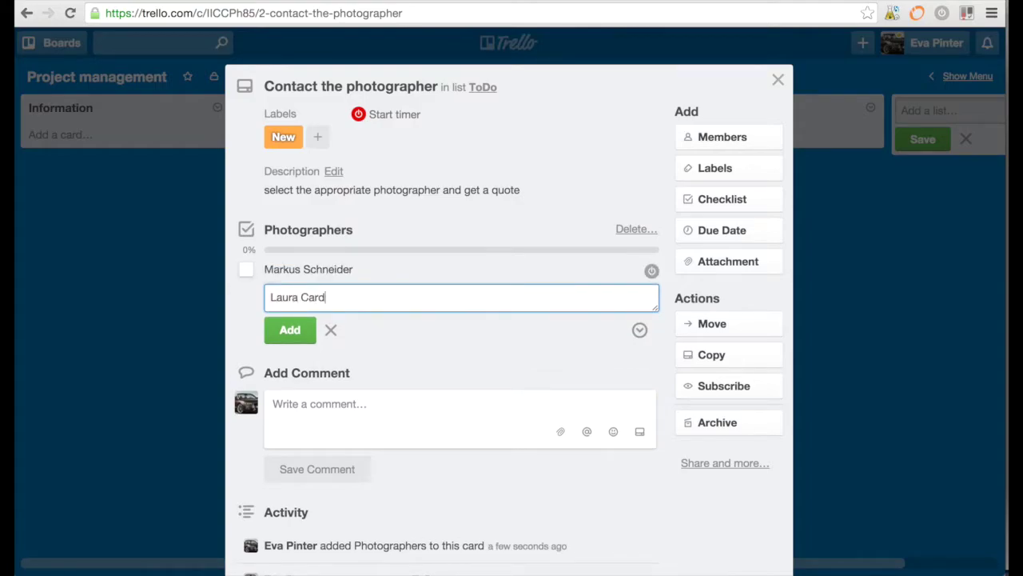
key(Return)
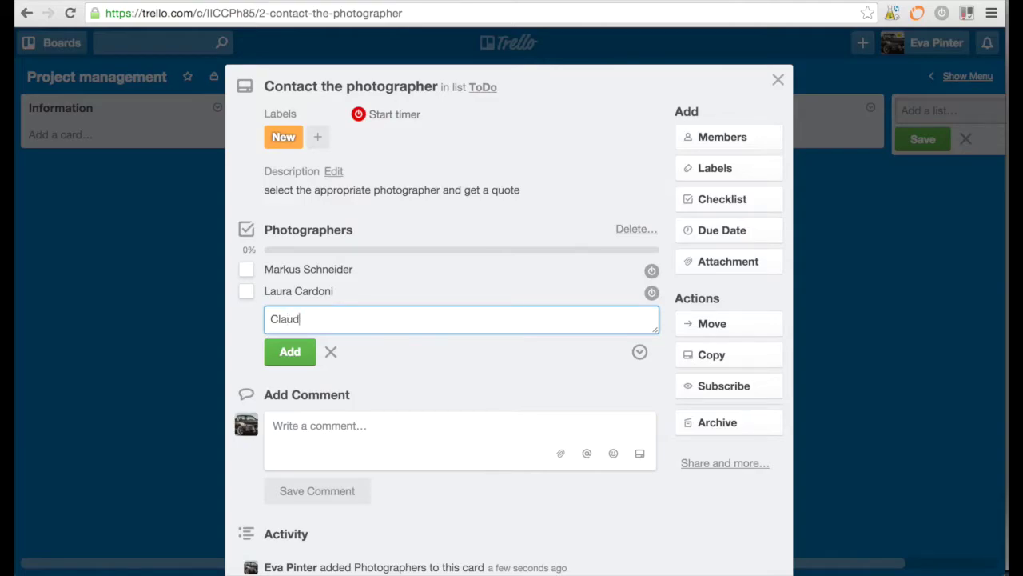
key(Return)
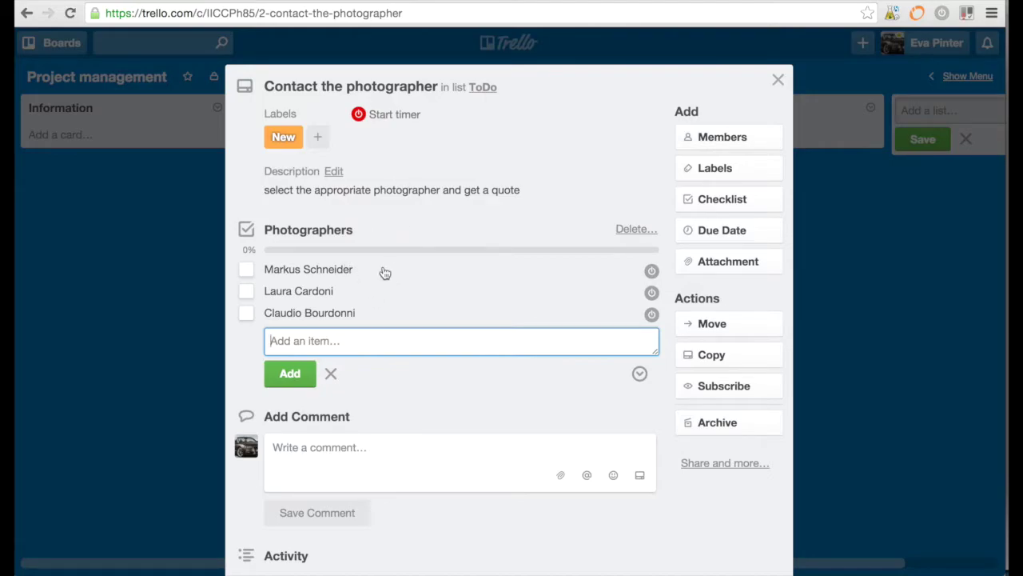
Append a red question-mark emoji, separated by a space, to the first photographer item.
click(316, 273)
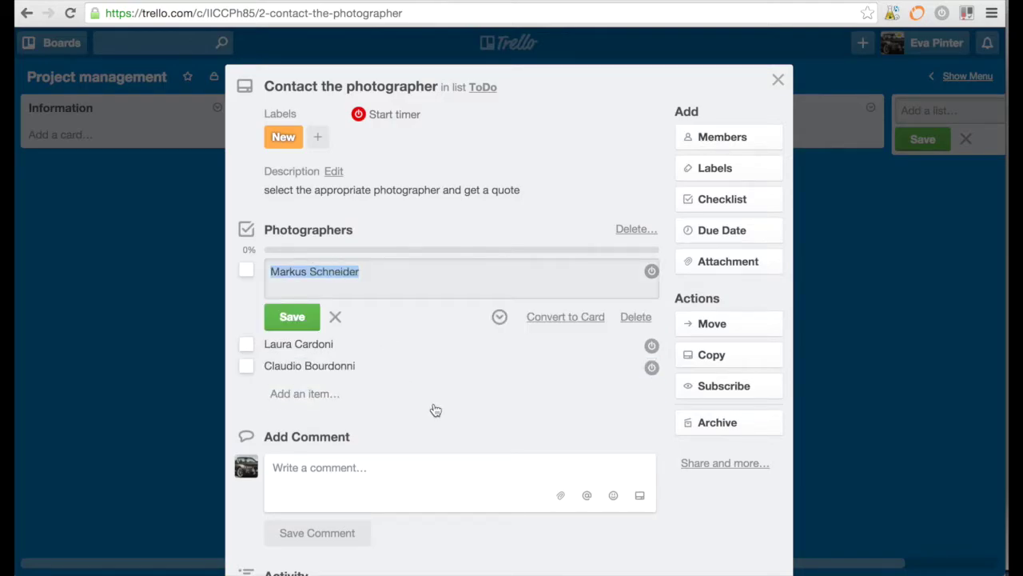
click(500, 318)
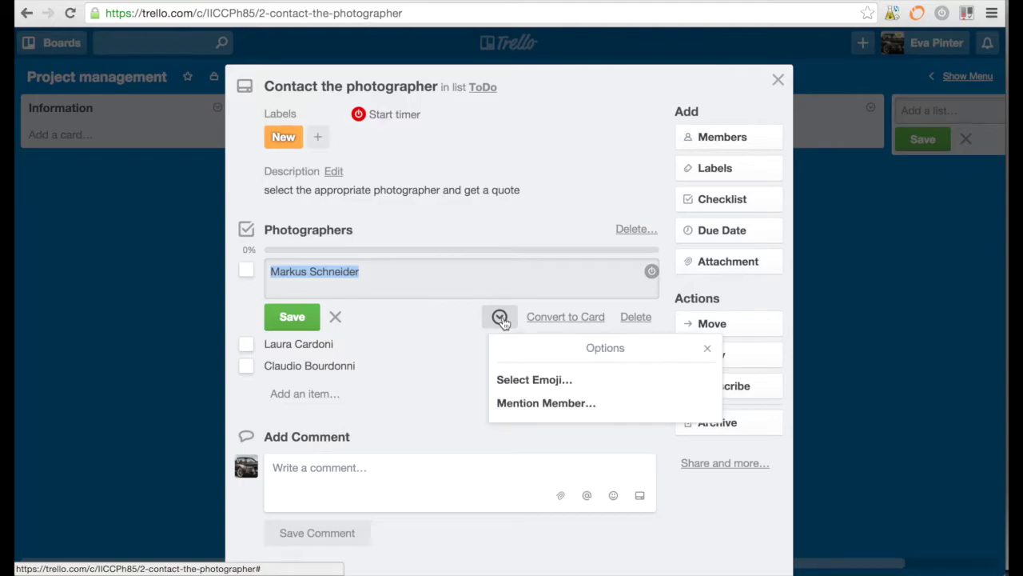
click(559, 387)
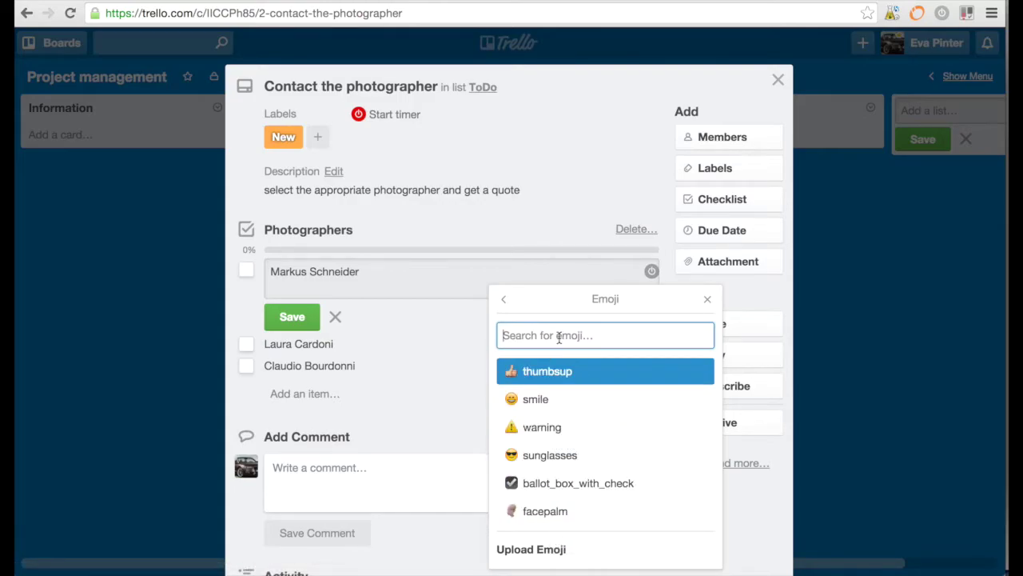
text(:)
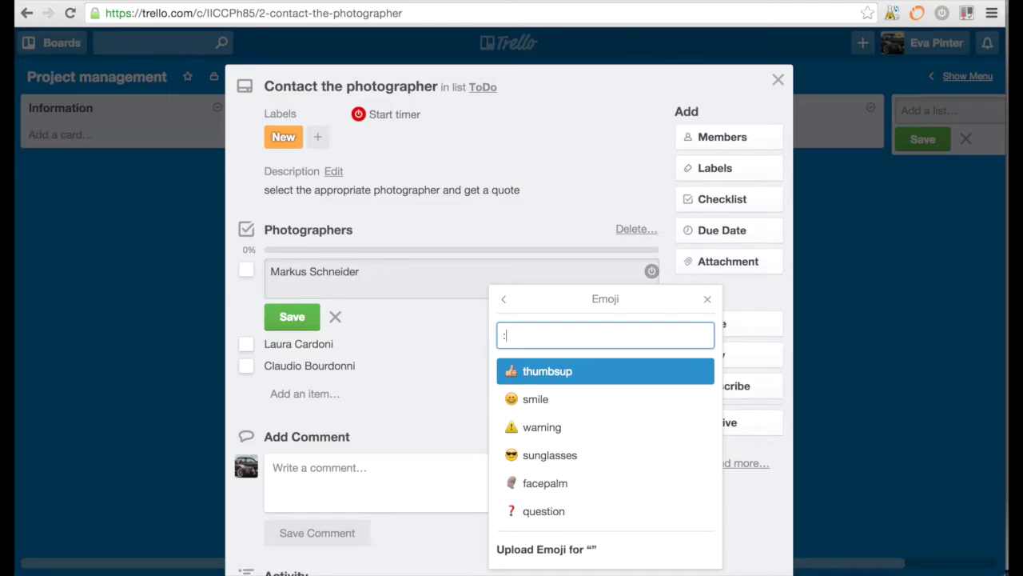
click(542, 511)
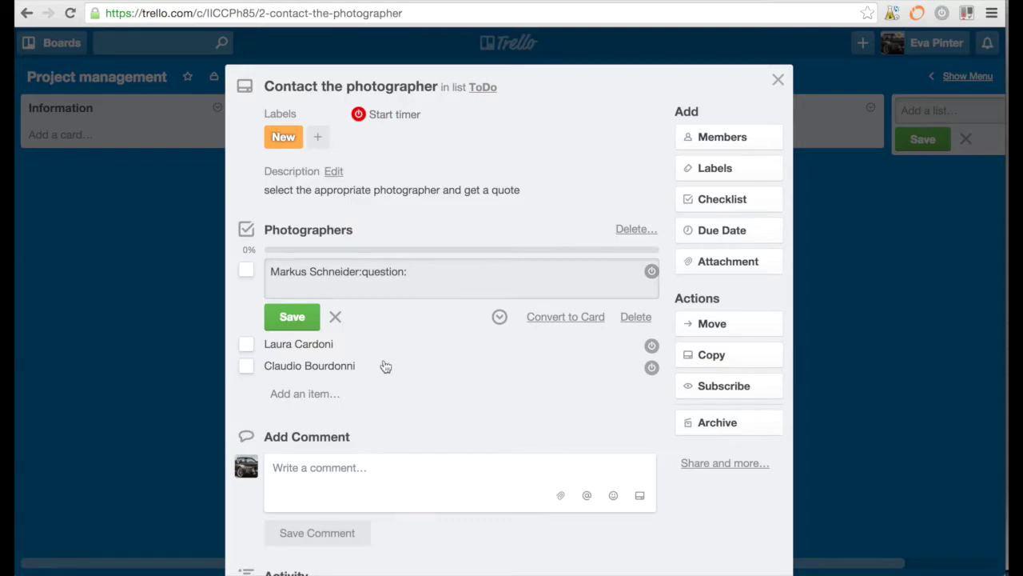
click(361, 272)
click(293, 318)
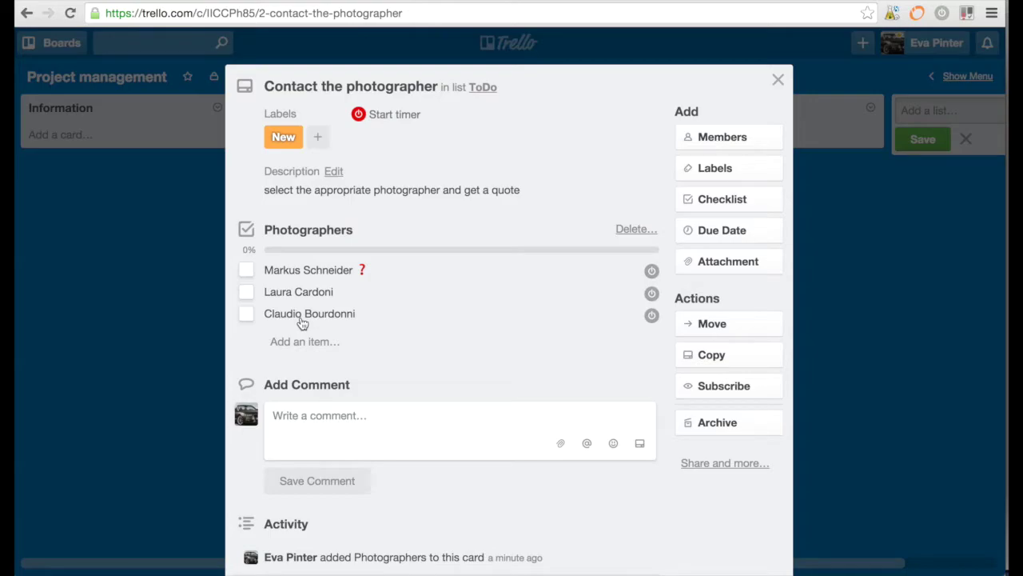
On the Emoji Cheat Sheet page, close the find bar and return to the top.
key(ctrl+Tab)
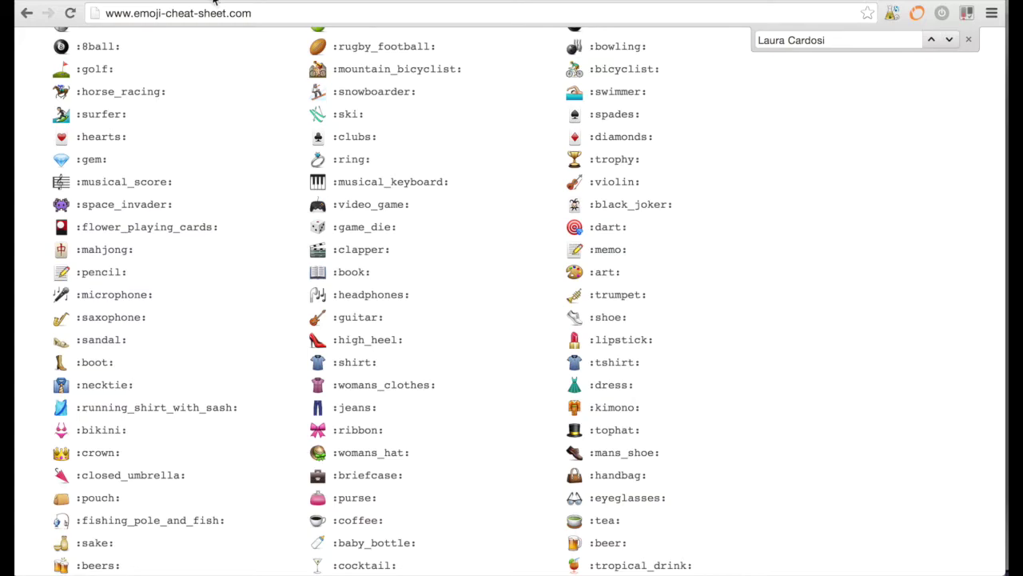
scroll(207, 93, up, 5)
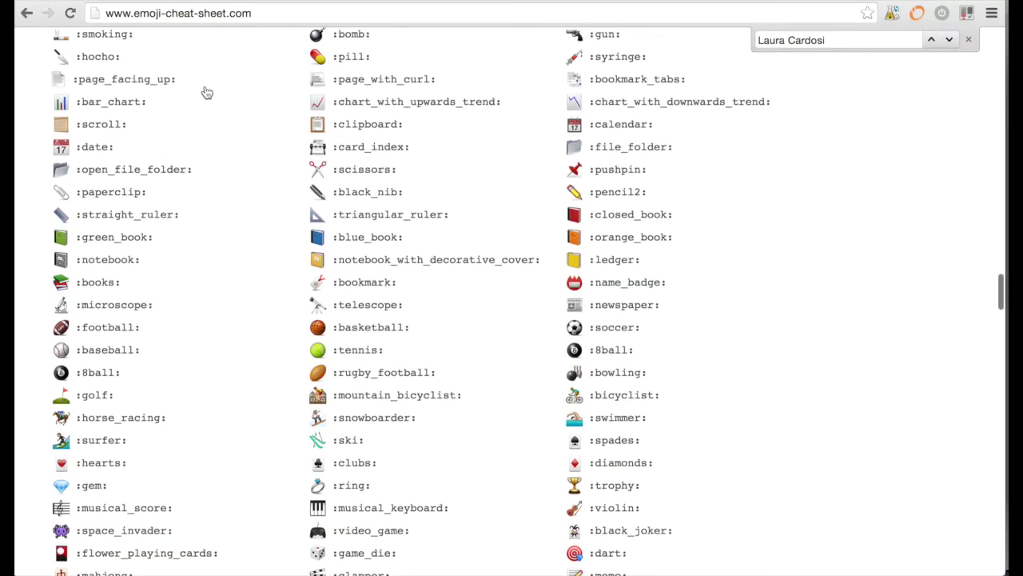
scroll(204, 92, up, 3)
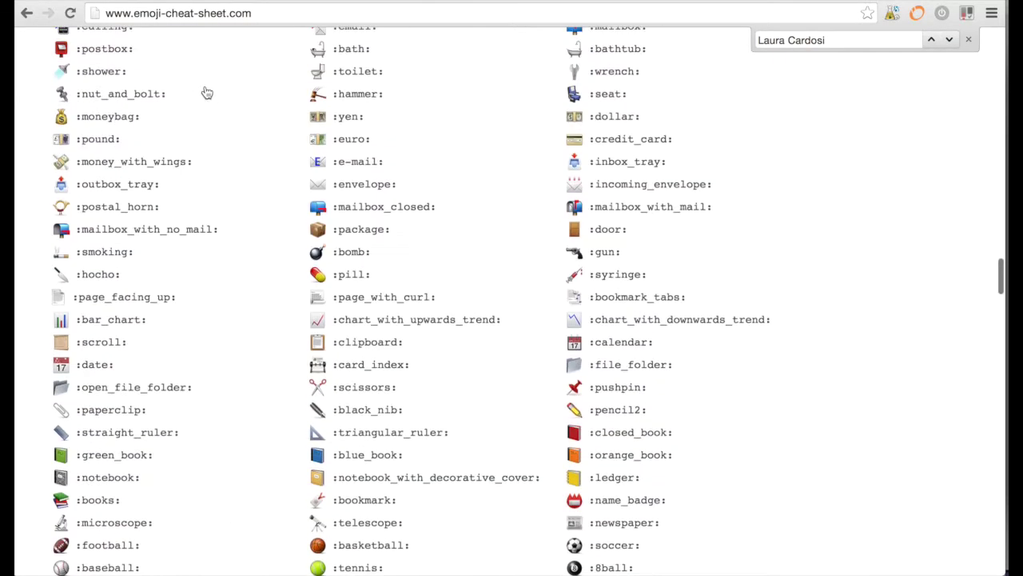
click(968, 40)
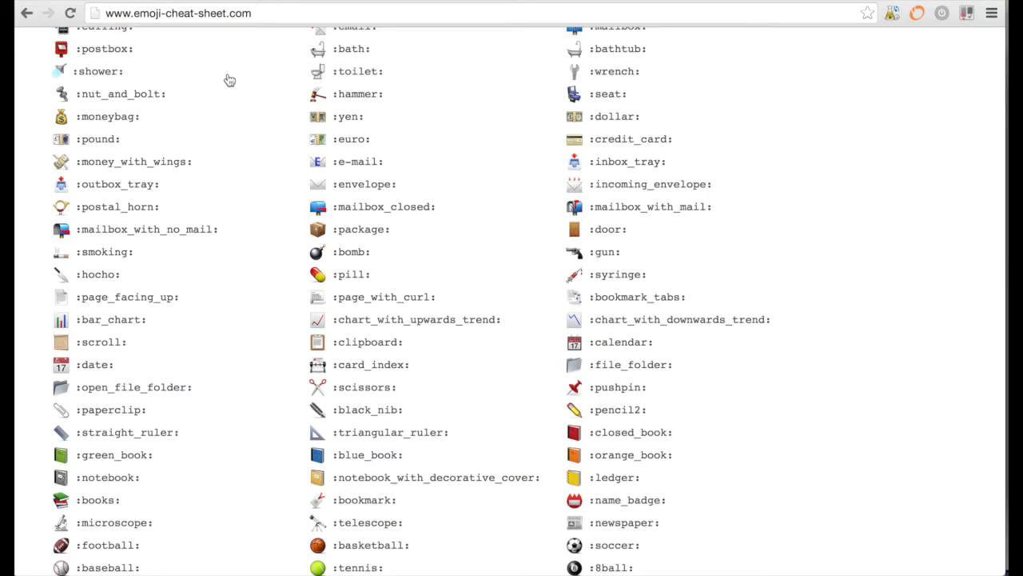
scroll(229, 80, up, 20)
scroll(230, 80, up, 15)
scroll(230, 79, up, 15)
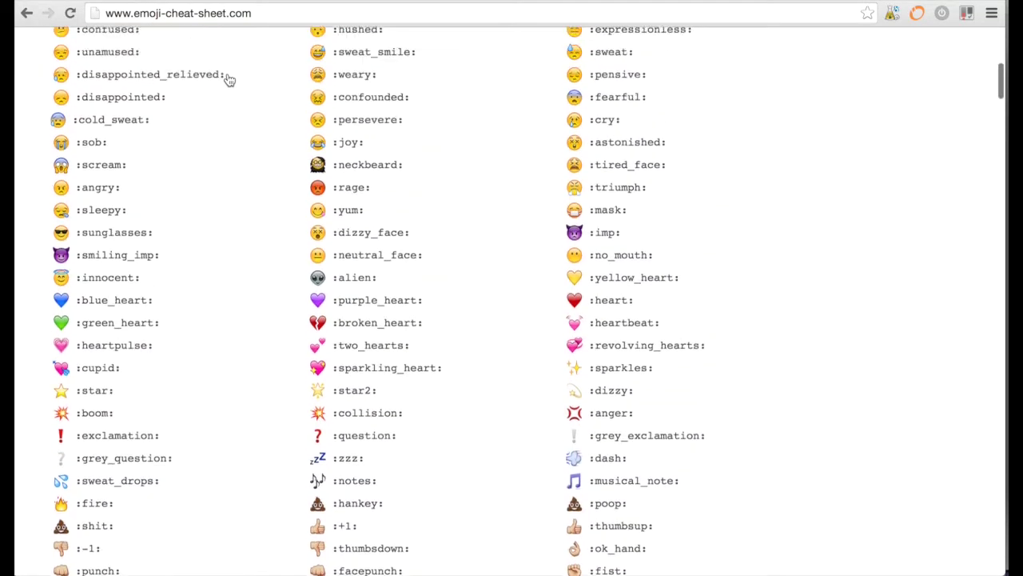
scroll(229, 80, up, 6)
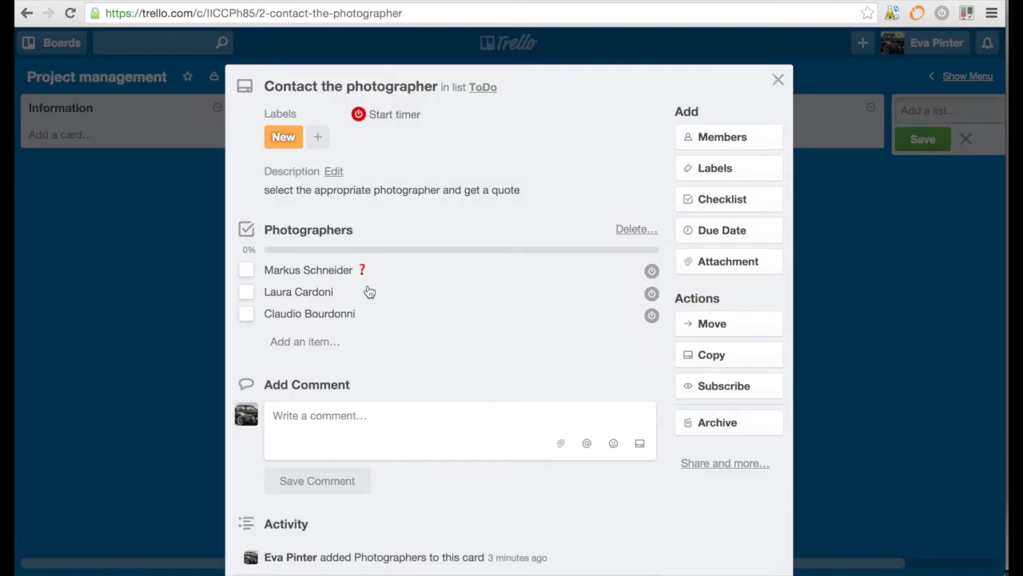
Append a raised_hand emoji to the second photographer checklist item.
click(368, 290)
click(374, 292)
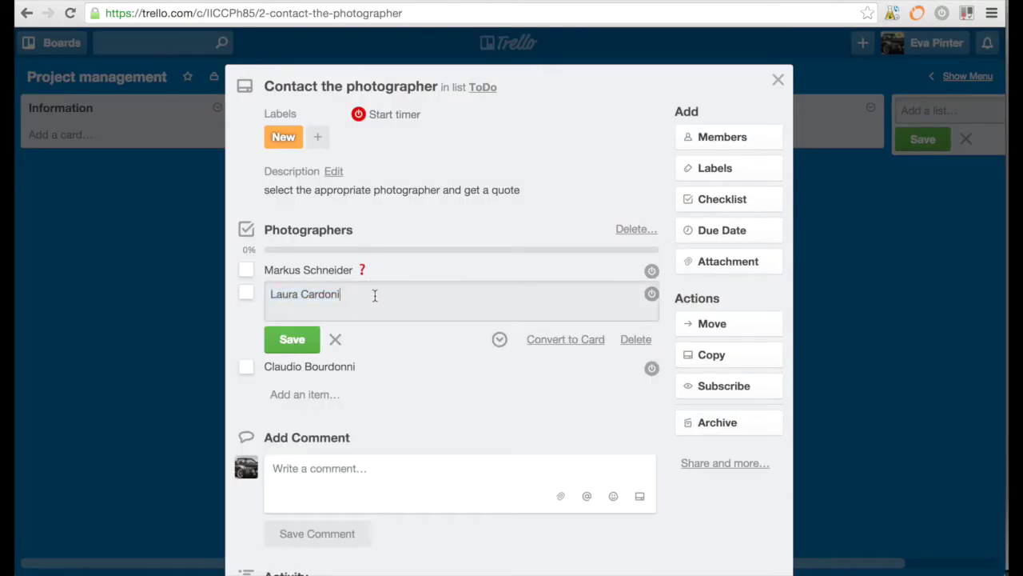
text(:r)
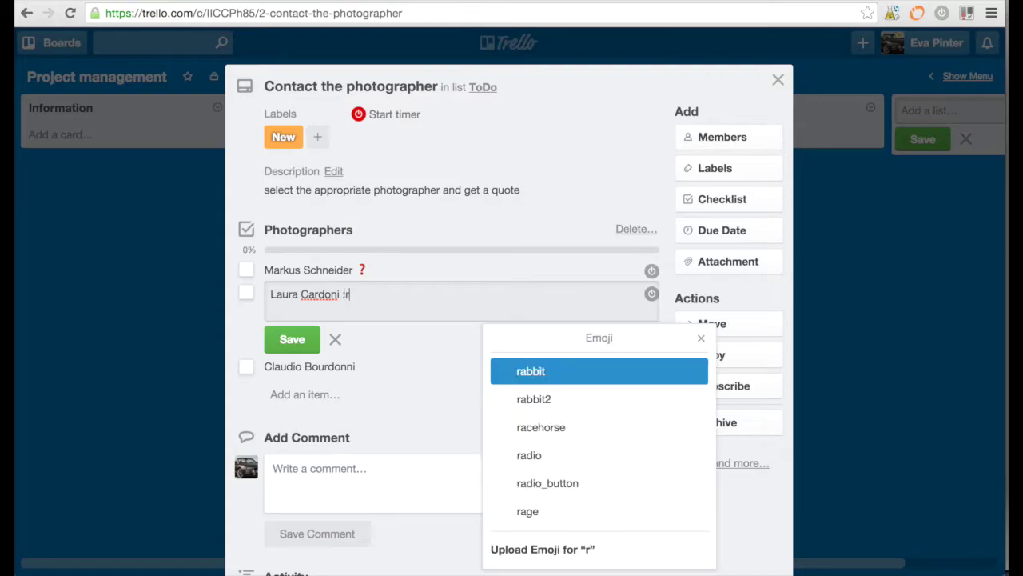
text(aised)
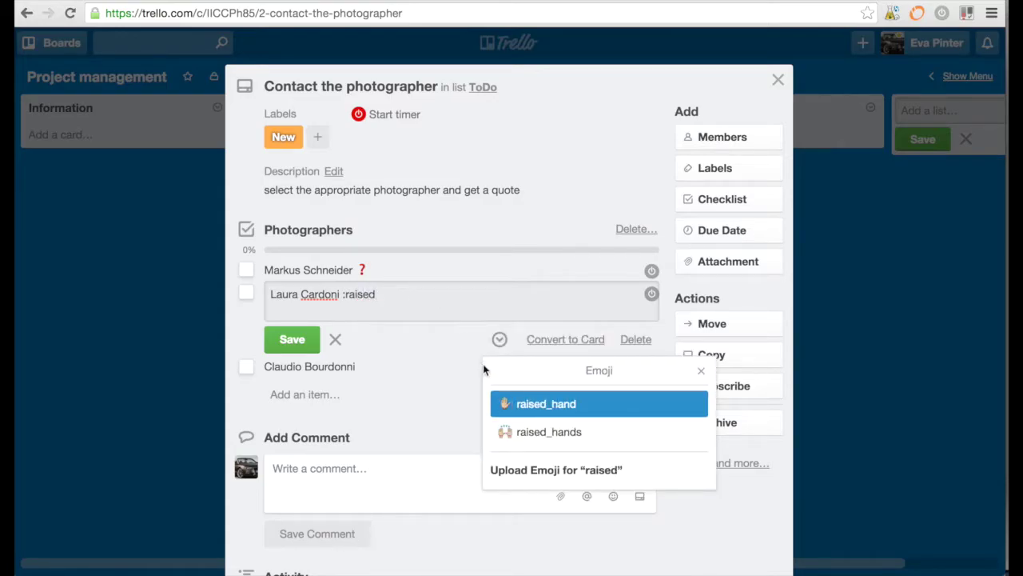
click(562, 410)
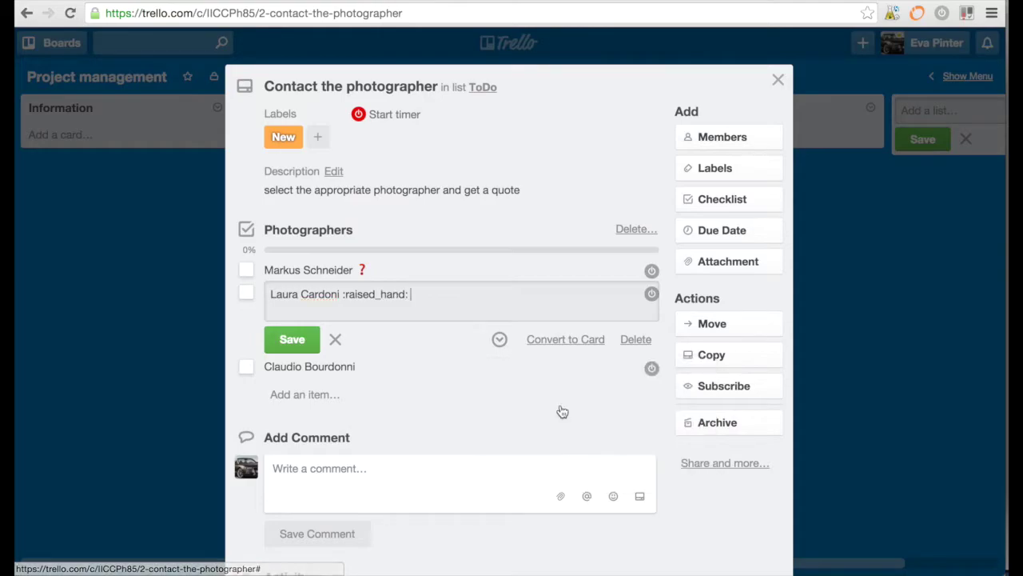
click(292, 340)
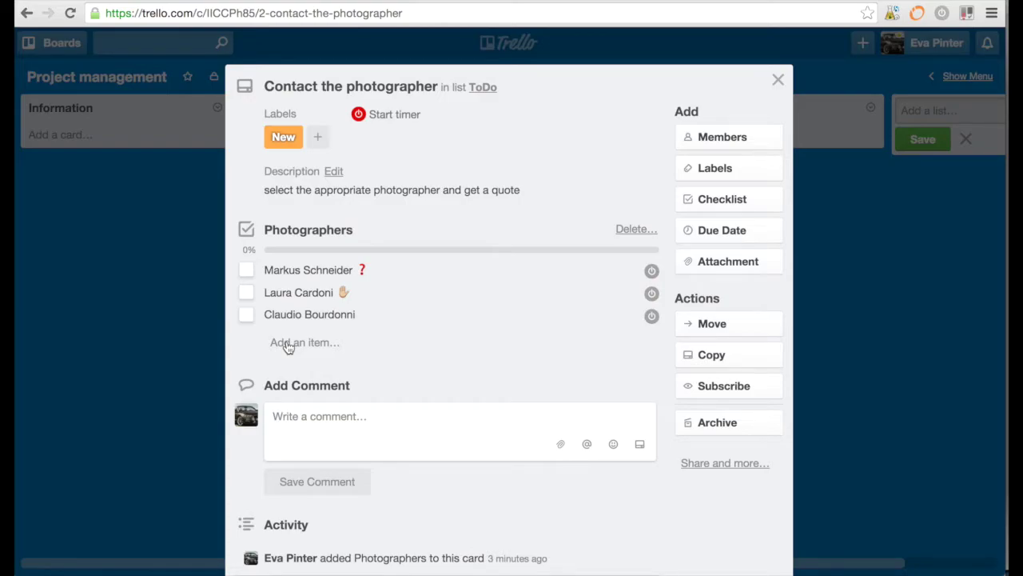
Append a thumbsup emoji to the third photographer checklist item.
click(331, 316)
text(:)
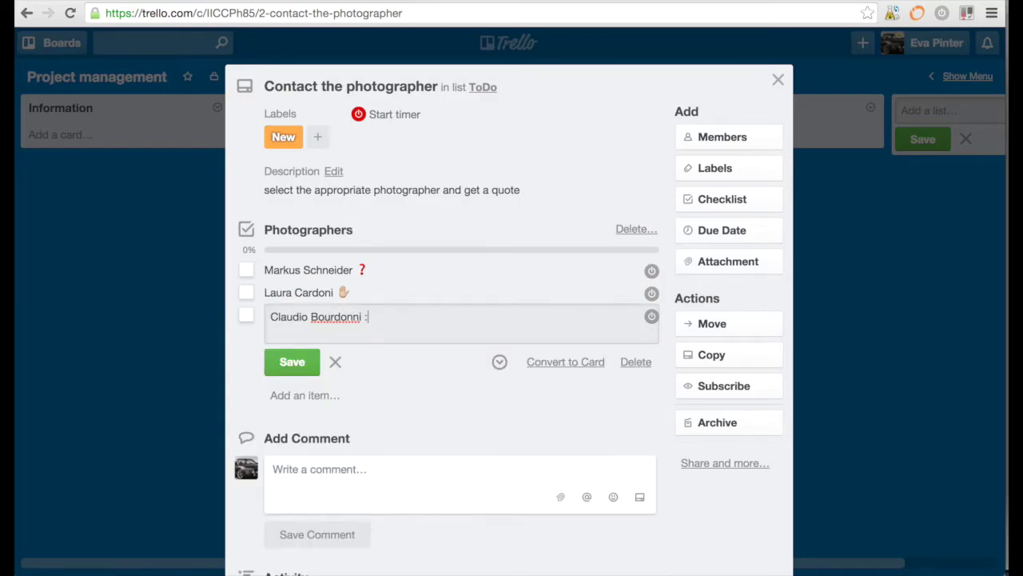
text(t)
key(Return)
click(291, 363)
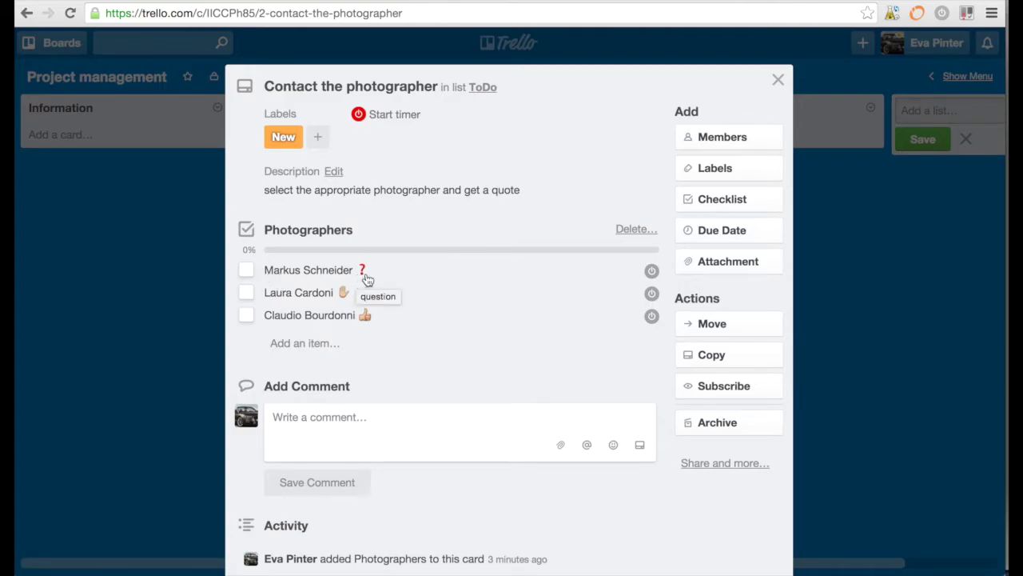
Add an arrow_down emoji after the question mark on the first photographer item.
click(390, 271)
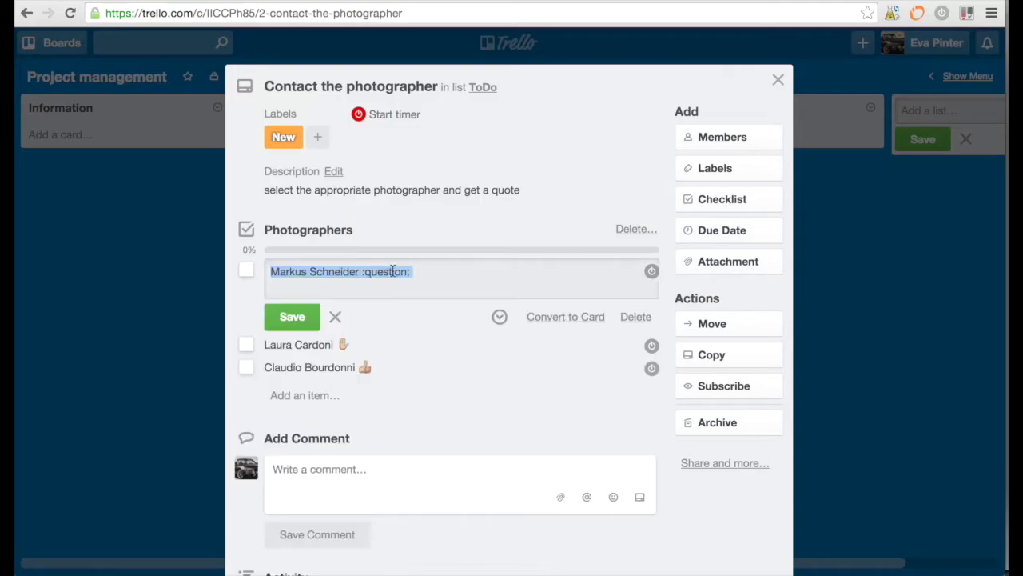
click(469, 270)
text(:arr)
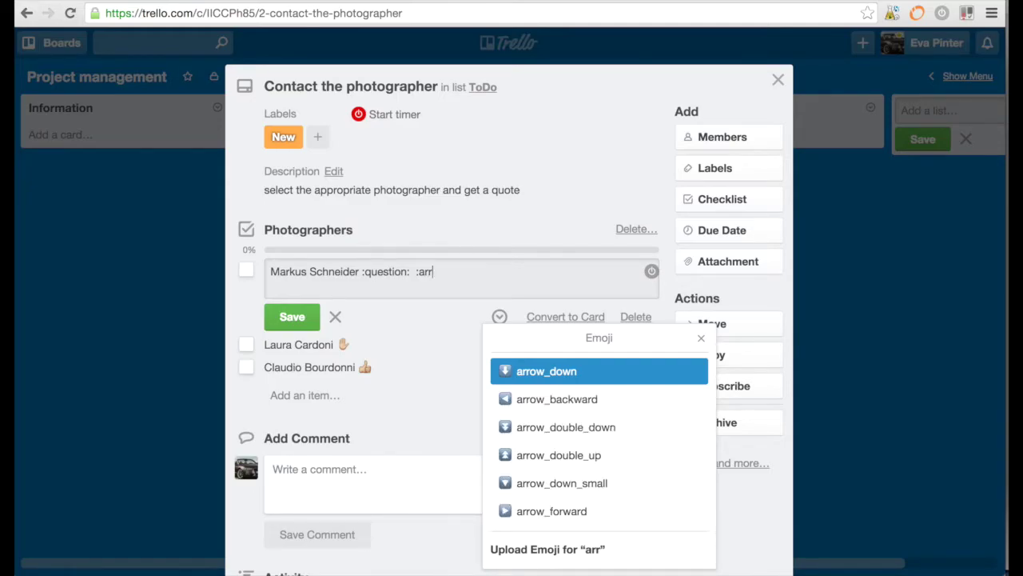
key(Return)
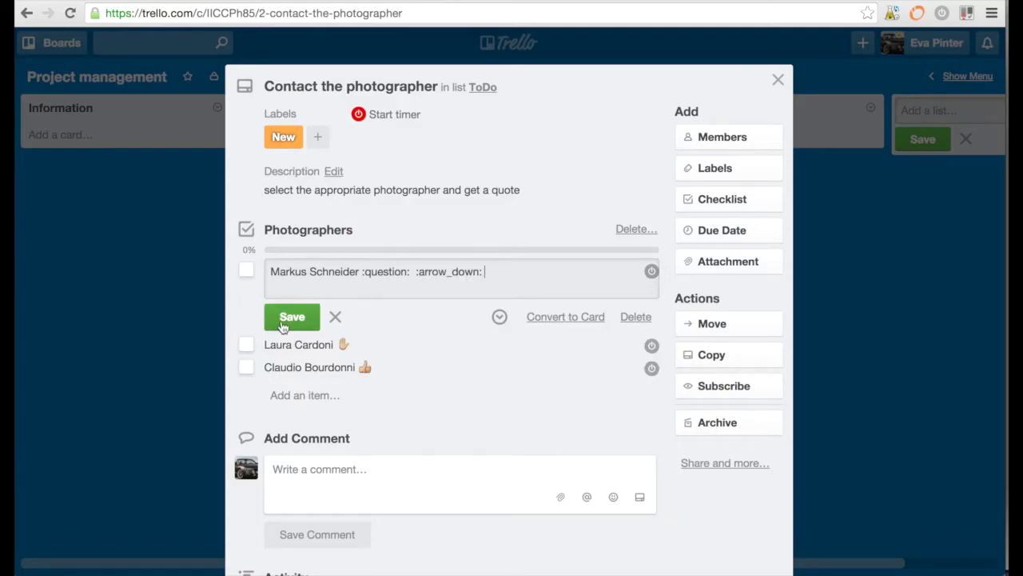
click(292, 319)
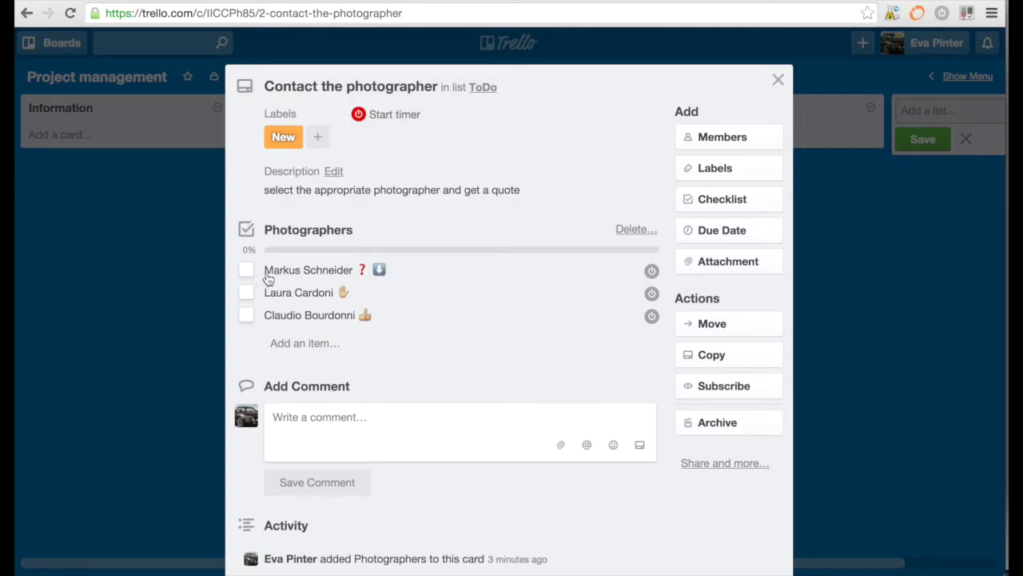
Select the first photographer's name for copying, keep the item unchanged, and begin a new item.
drag(269, 277, 327, 281)
click(337, 277)
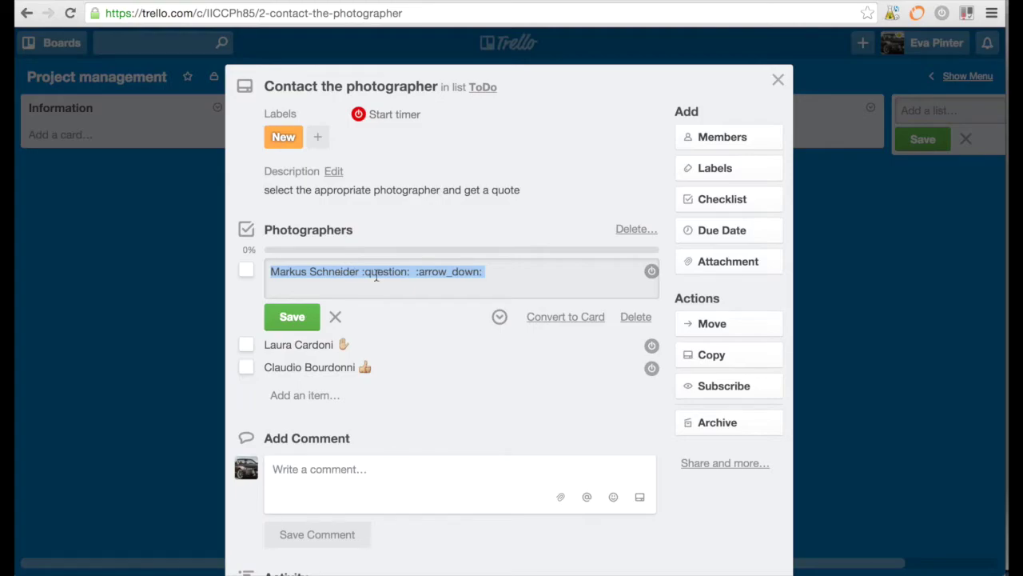
click(361, 274)
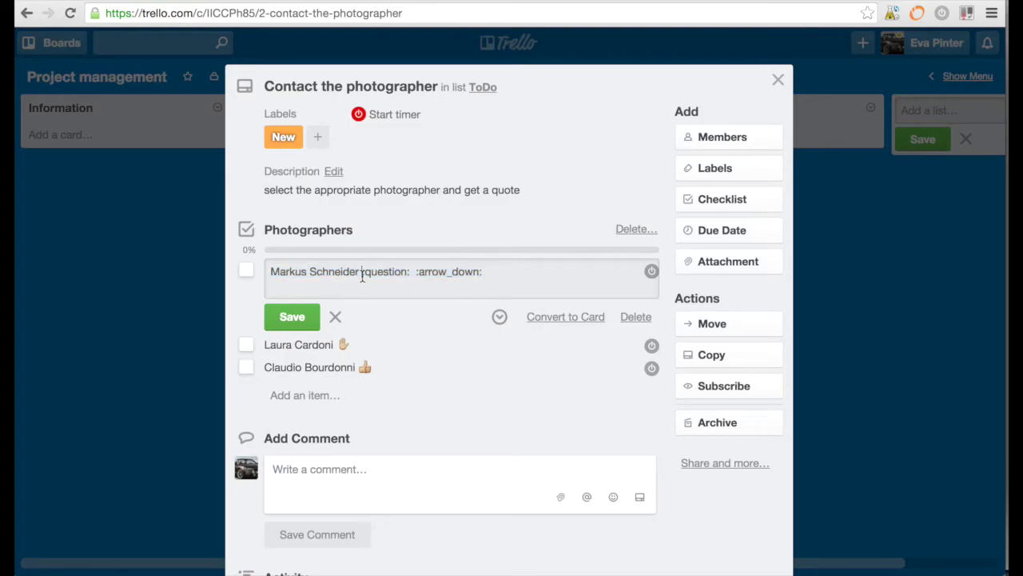
key(shift+Home)
key(ctrl+c)
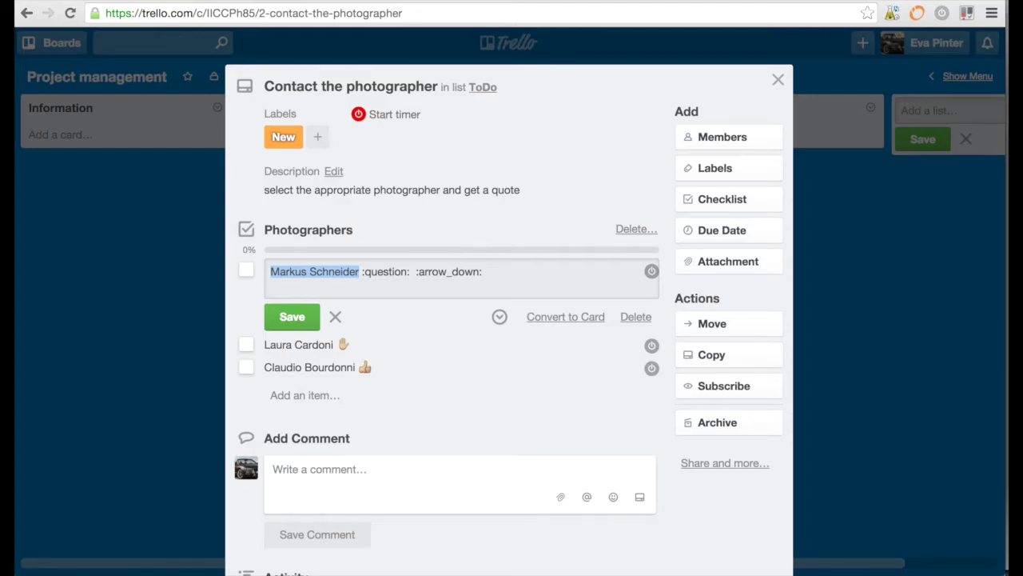
click(302, 317)
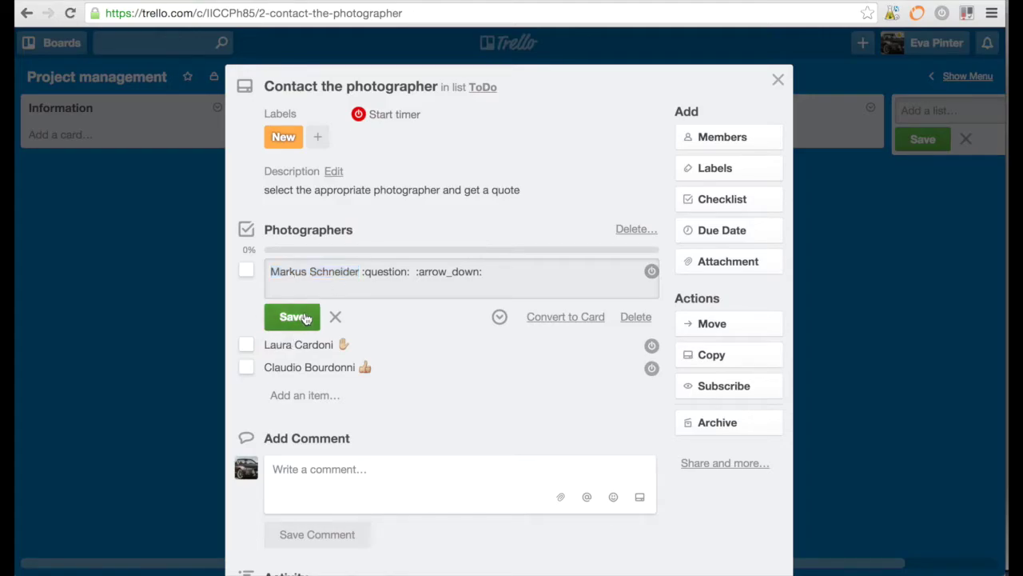
click(315, 343)
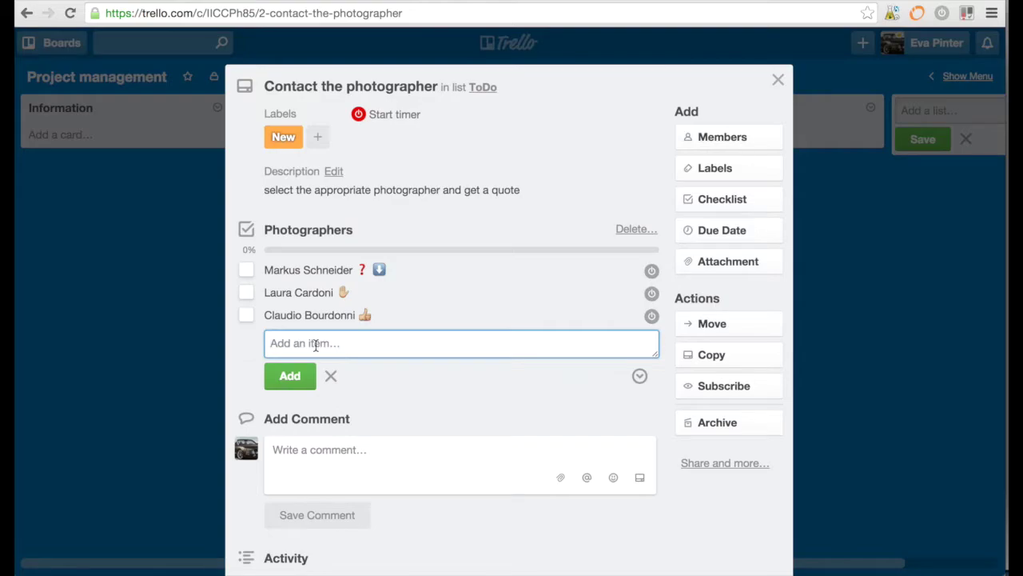
Add the photographer's name as a checklist item, convert it to a card, and select the 'Contact the photographer' title.
key(ctrl+v)
key(Return)
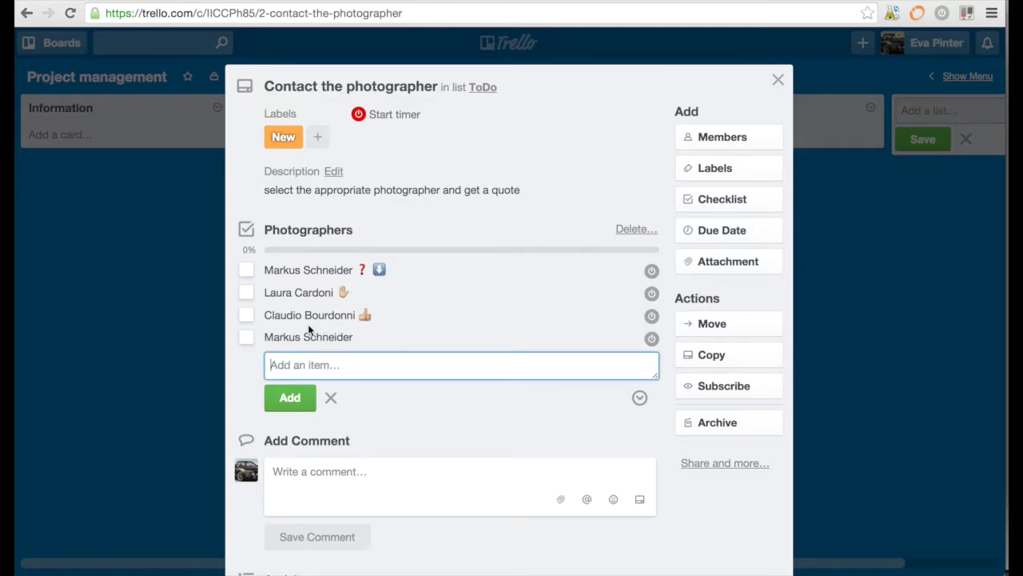
click(307, 338)
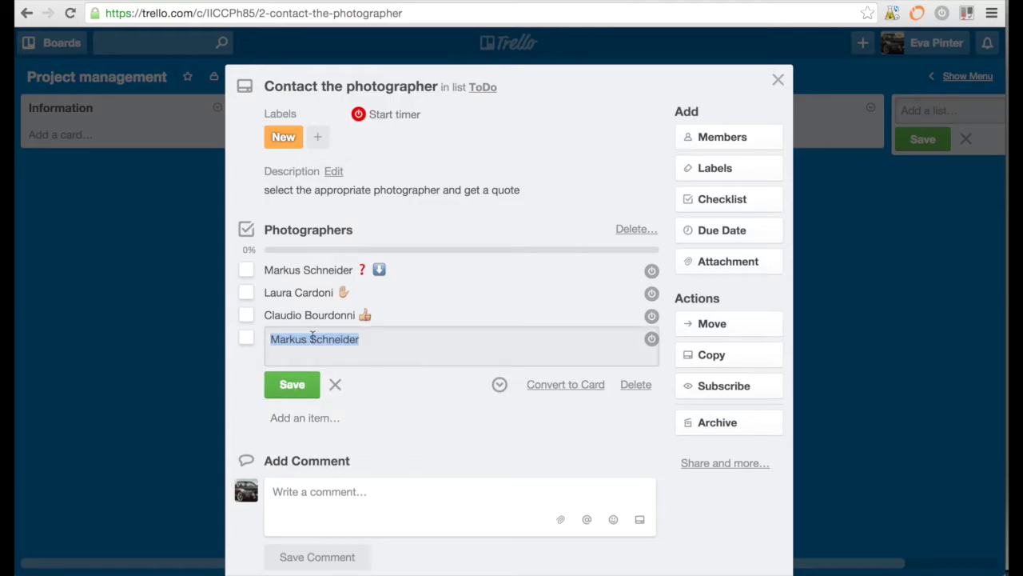
click(565, 385)
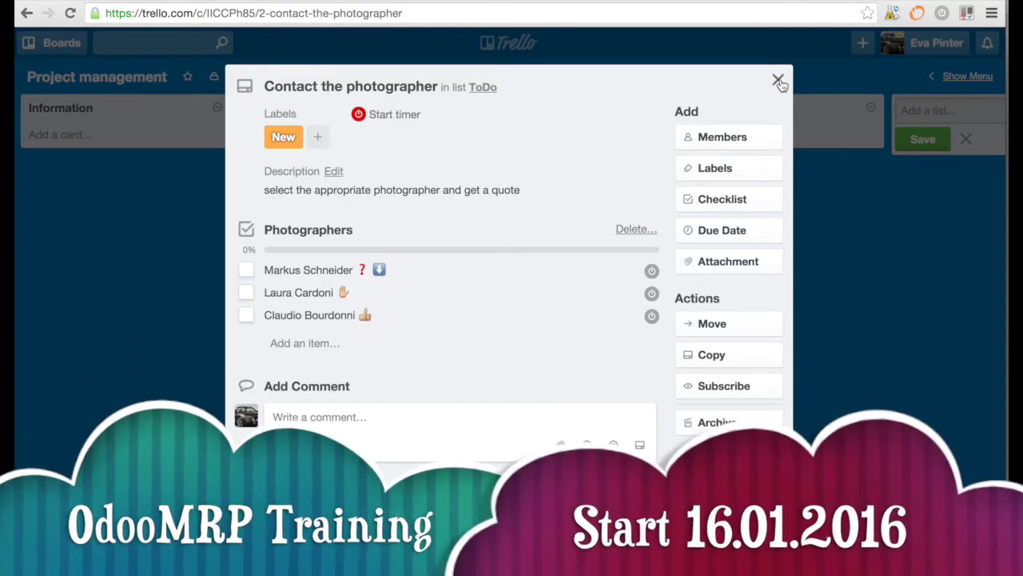
click(269, 90)
drag(268, 89, 438, 95)
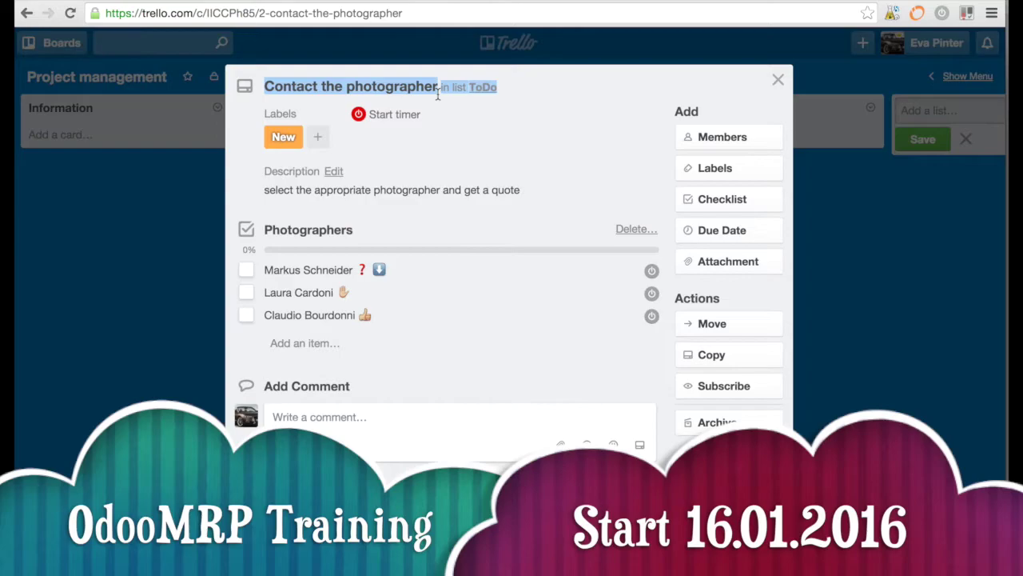
Retitle the new photographer card to 'Contact the photographer:' followed by his name.
click(779, 81)
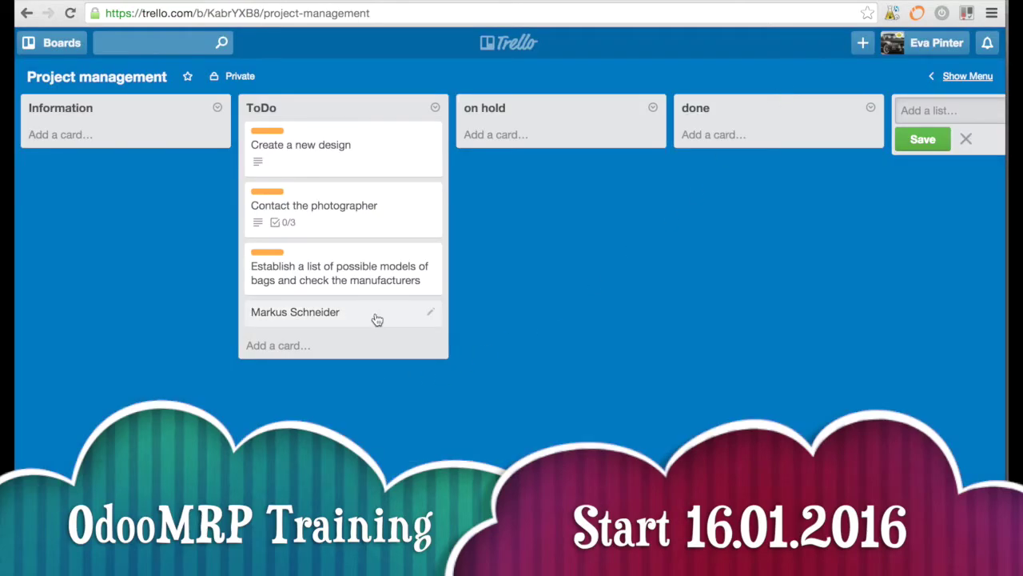
click(377, 320)
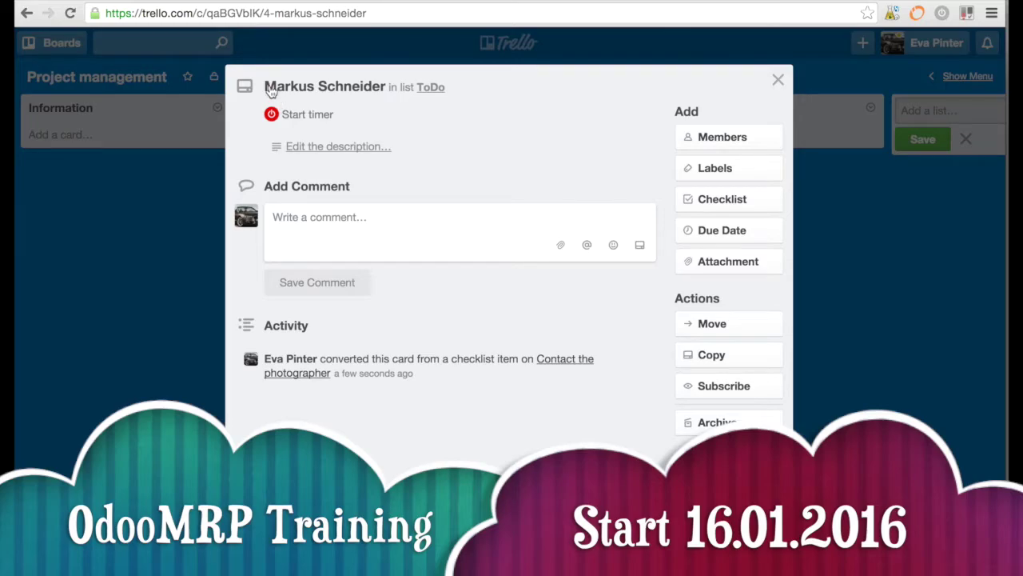
click(270, 90)
click(270, 88)
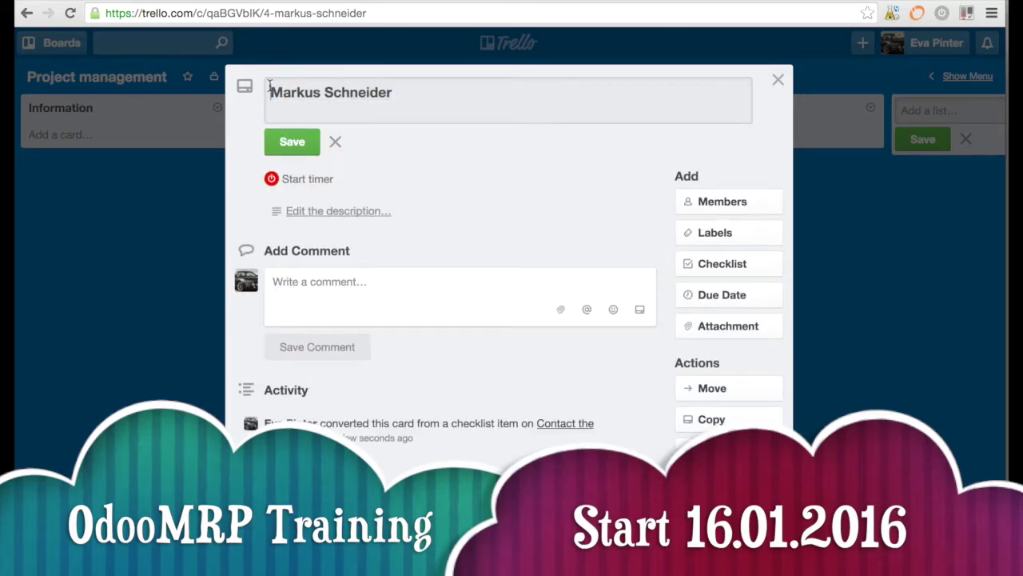
text(Contact the photographerin list ToDo)
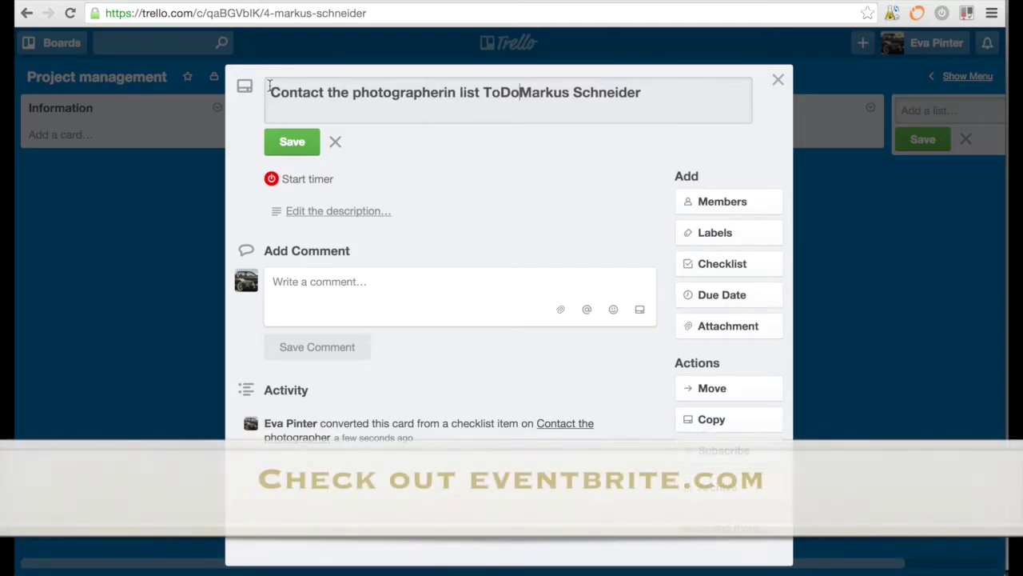
text(:)
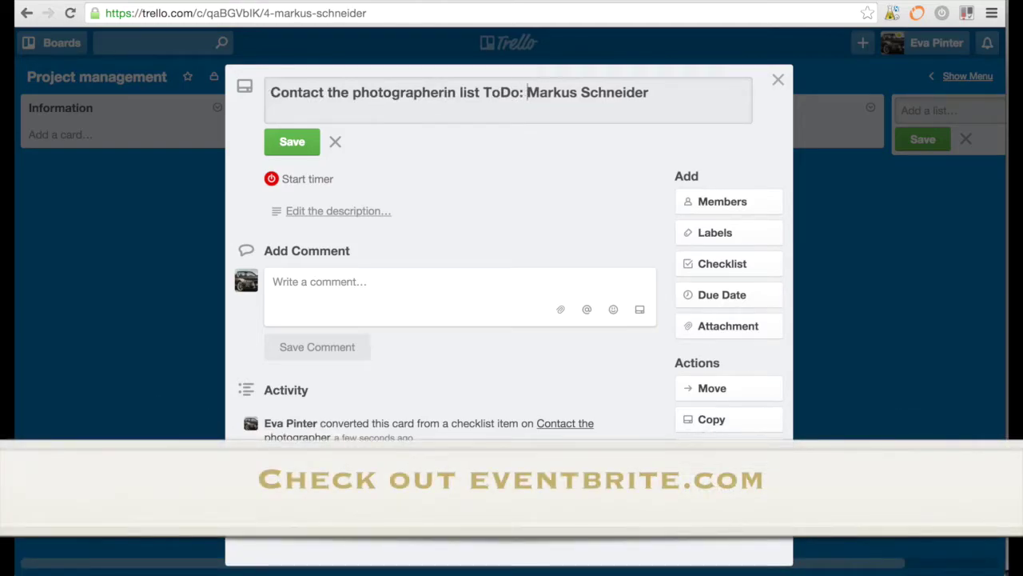
key(Left)
key(Left)
key(BackSpace)
key(BackSpace)
key(BackSpace)
key(BackSpace)
key(BackSpace)
key(BackSpace)
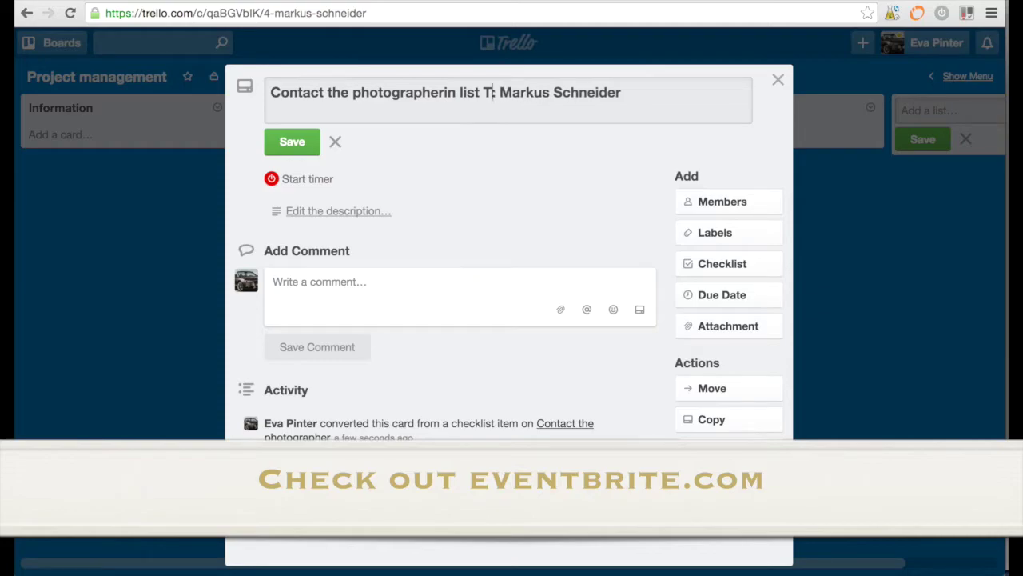
key(BackSpace)
key(BackSpace)
key(BackSpace)
key(BackSpace)
key(BackSpace)
key(BackSpace)
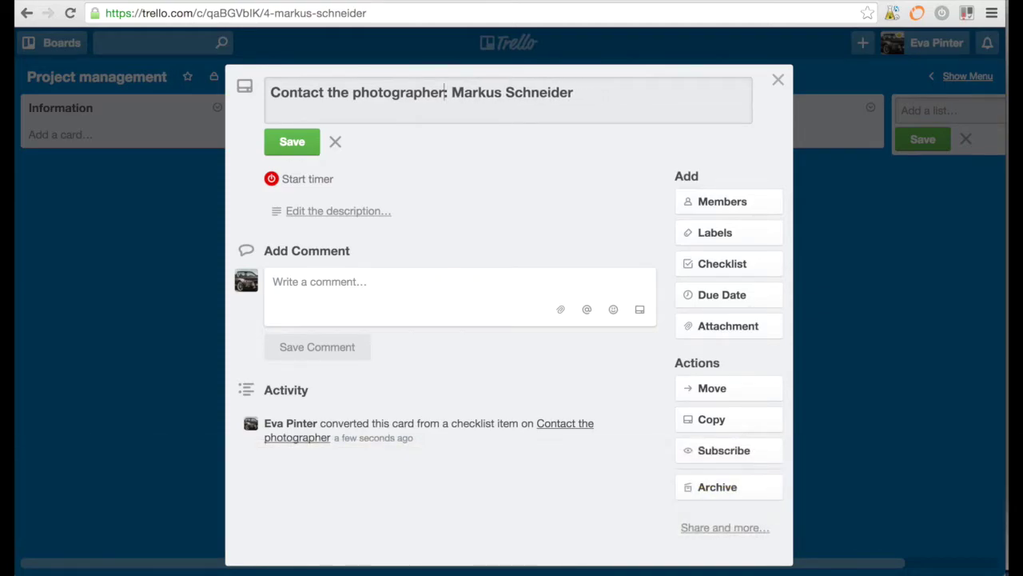
click(294, 143)
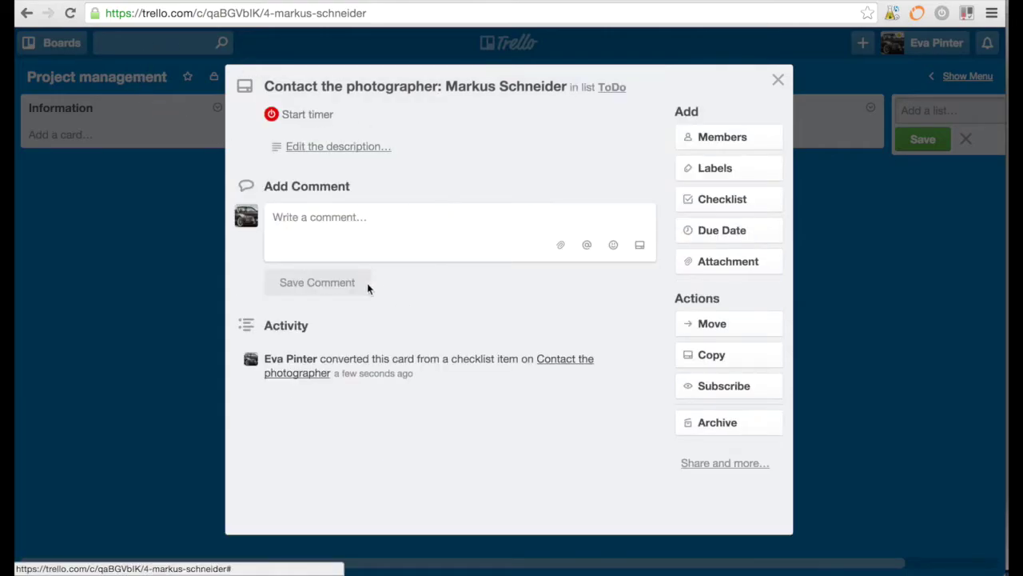
Post the comment 'First contact was positive. Waiting for his book' on the card.
click(322, 217)
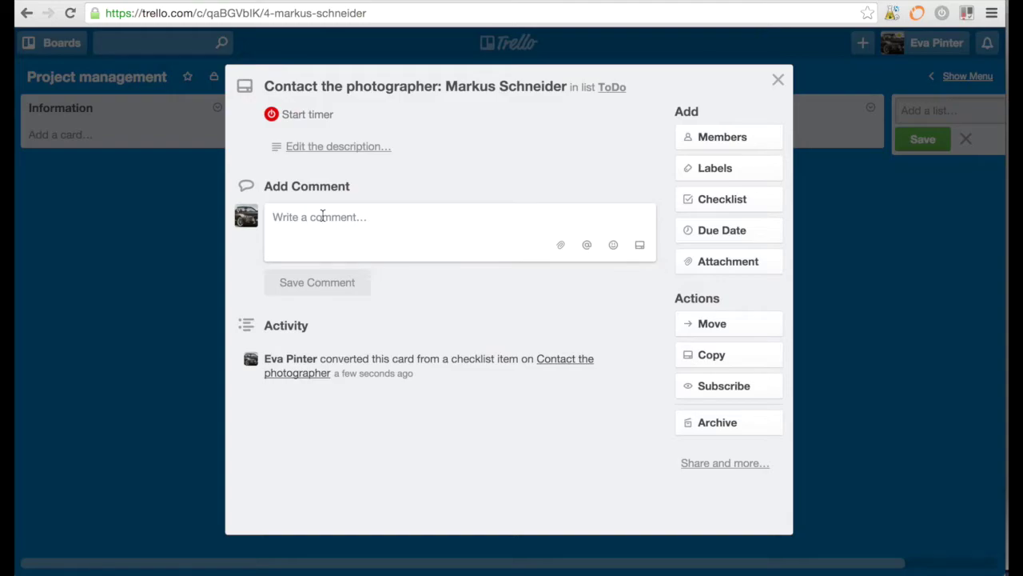
text(First contact was pos)
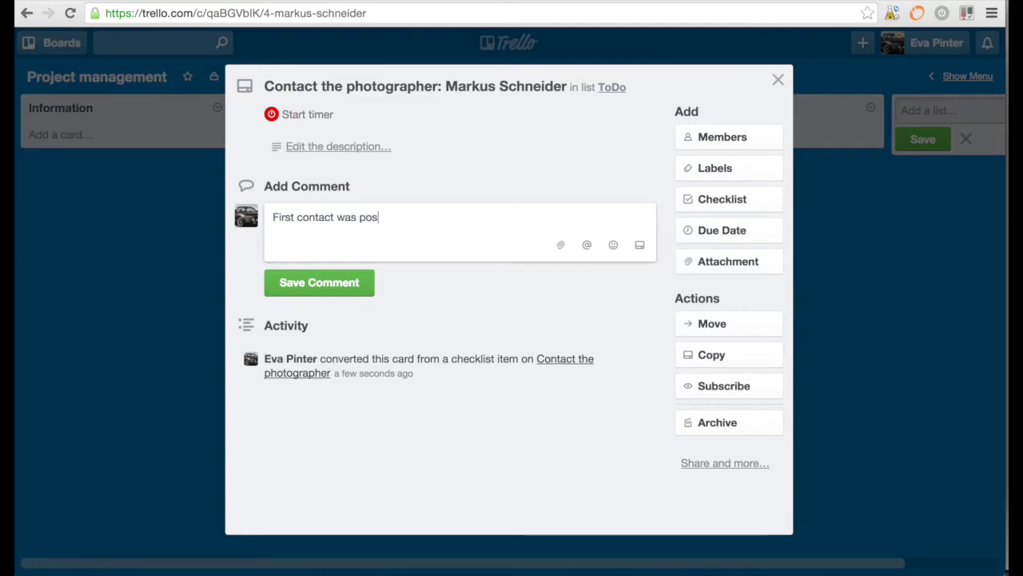
text(itiv)
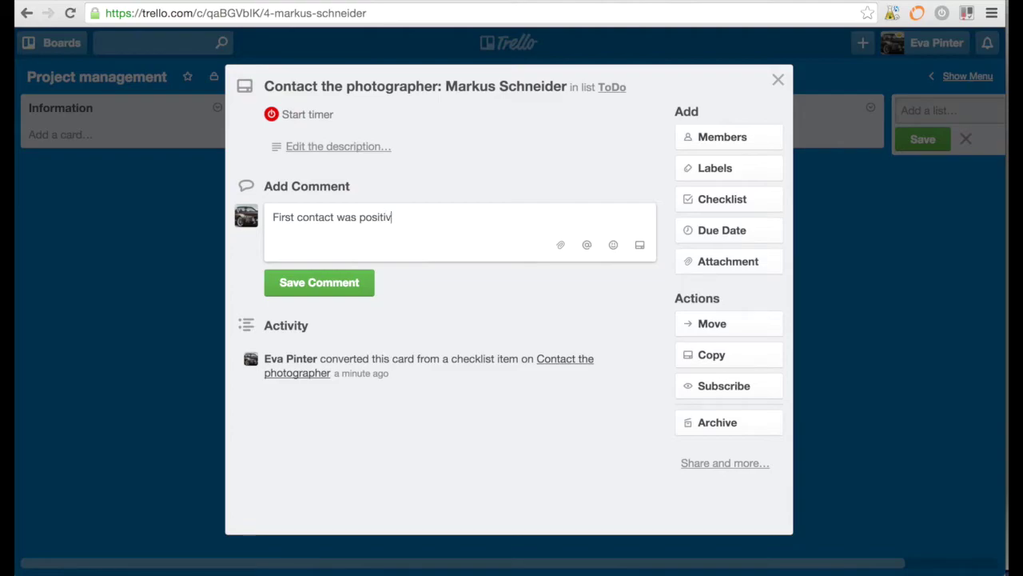
text(e. Waiting for his book)
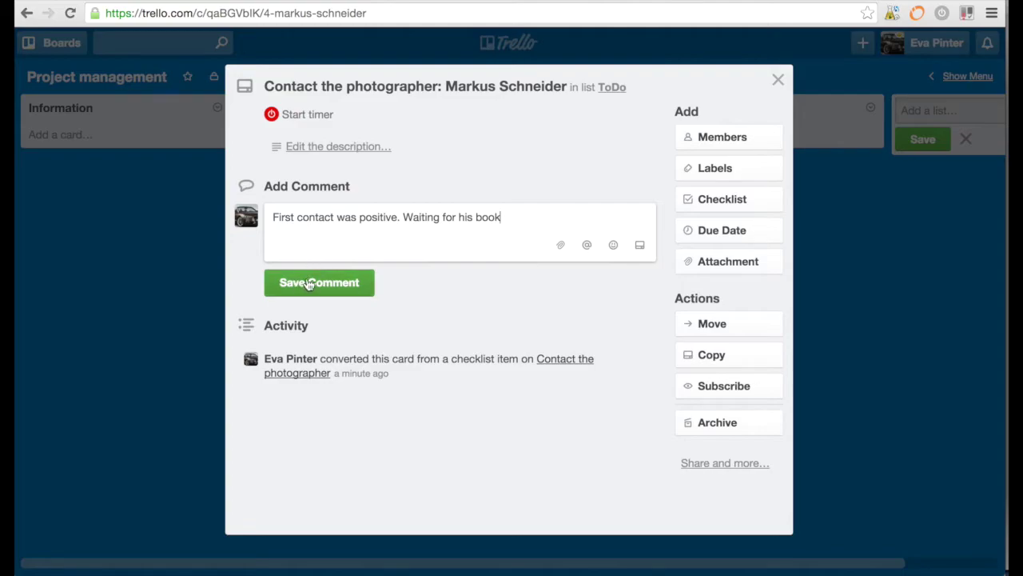
click(316, 286)
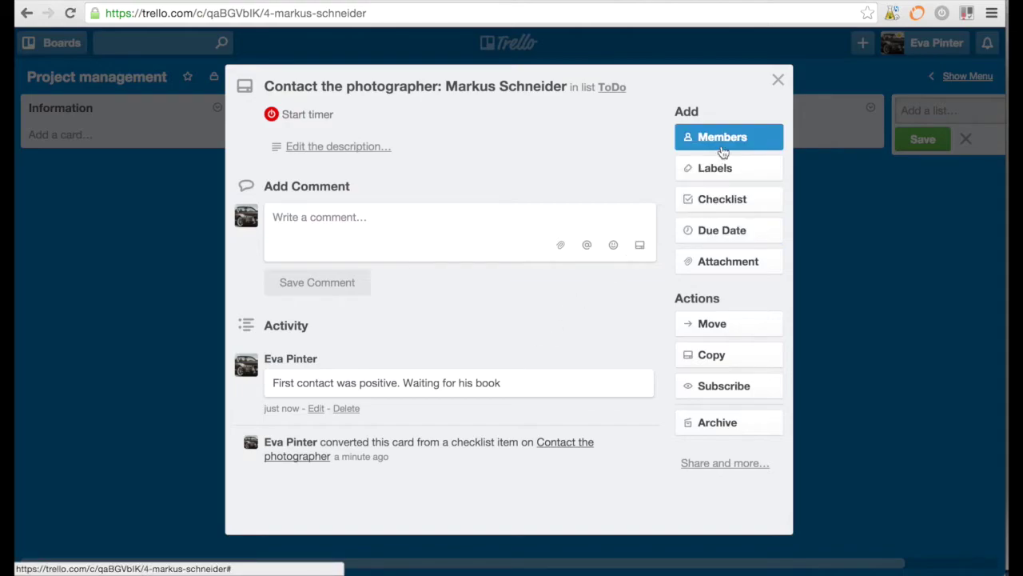
Add the Waiting for feedback label and append an :hourglass: emoji to the comment.
click(740, 170)
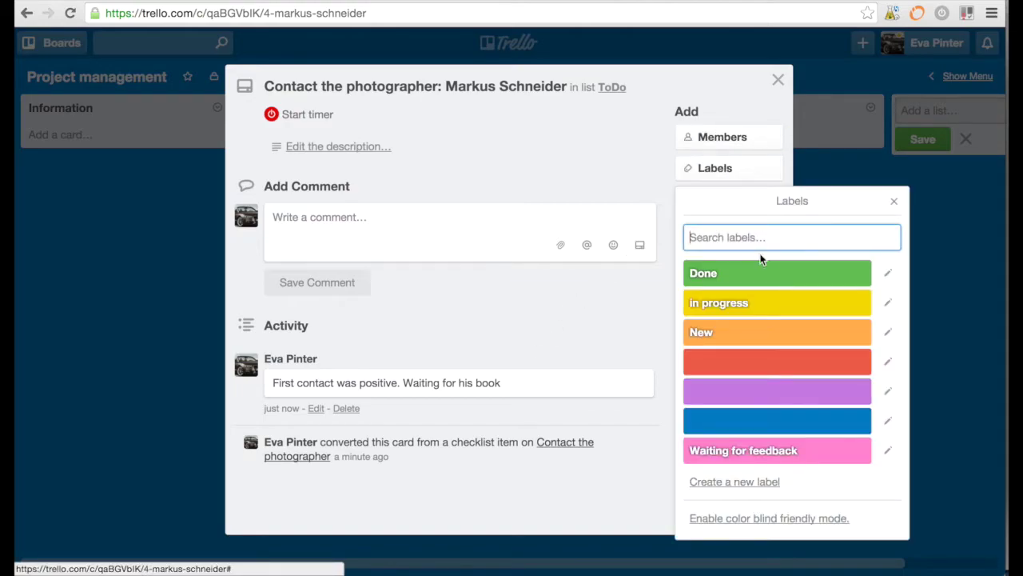
click(777, 451)
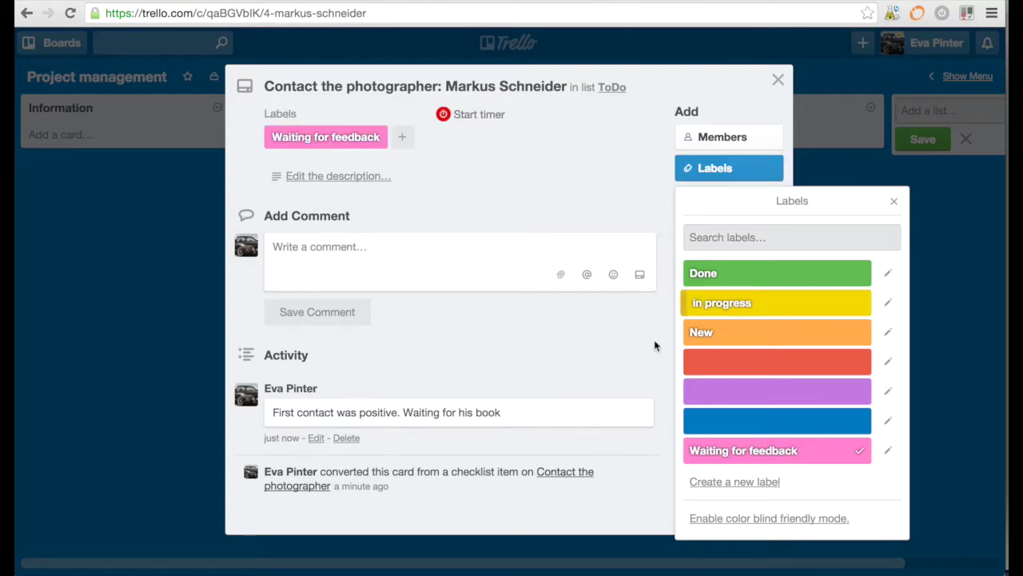
click(316, 437)
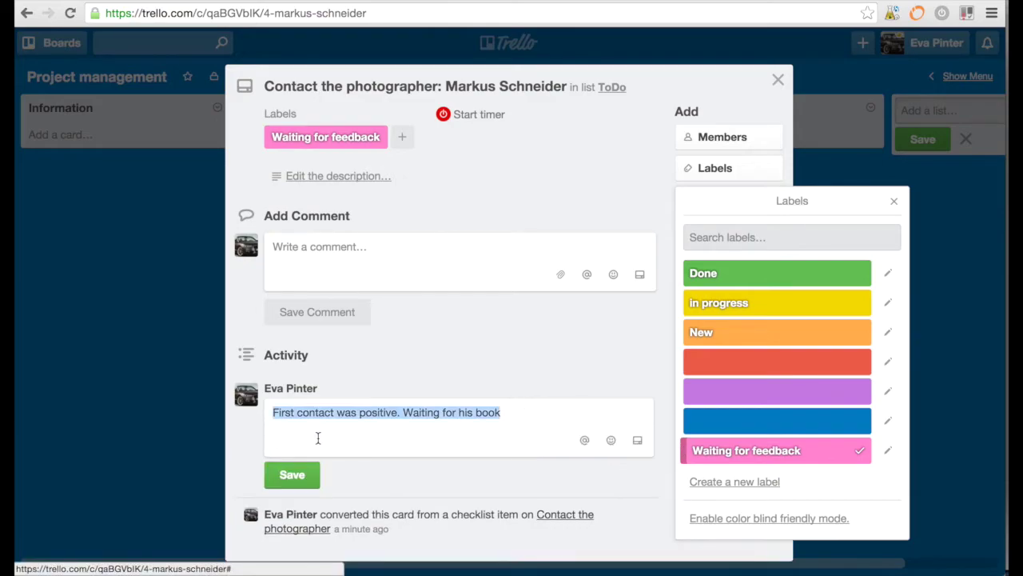
click(525, 407)
text(:hou)
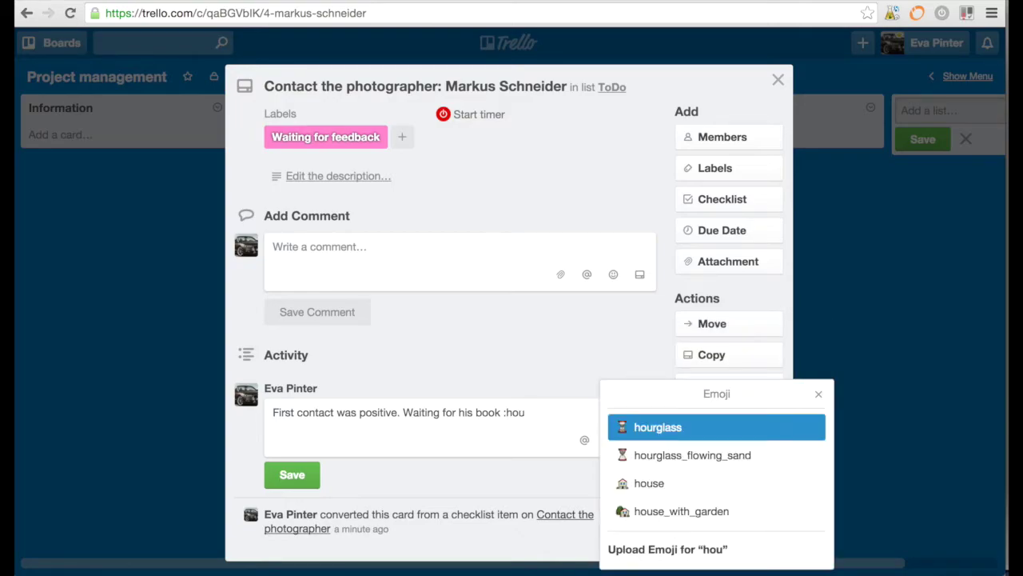
key(Return)
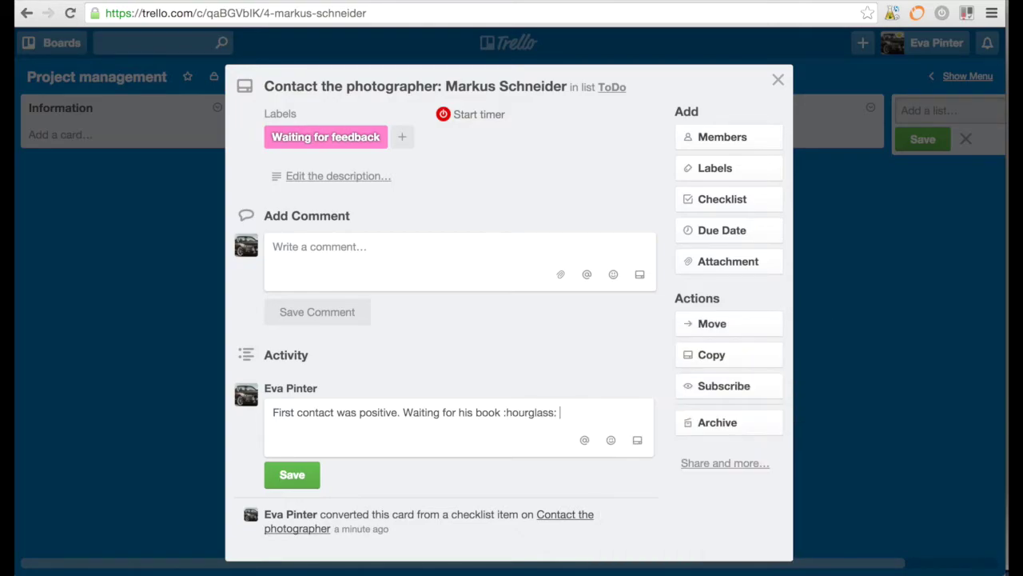
click(293, 476)
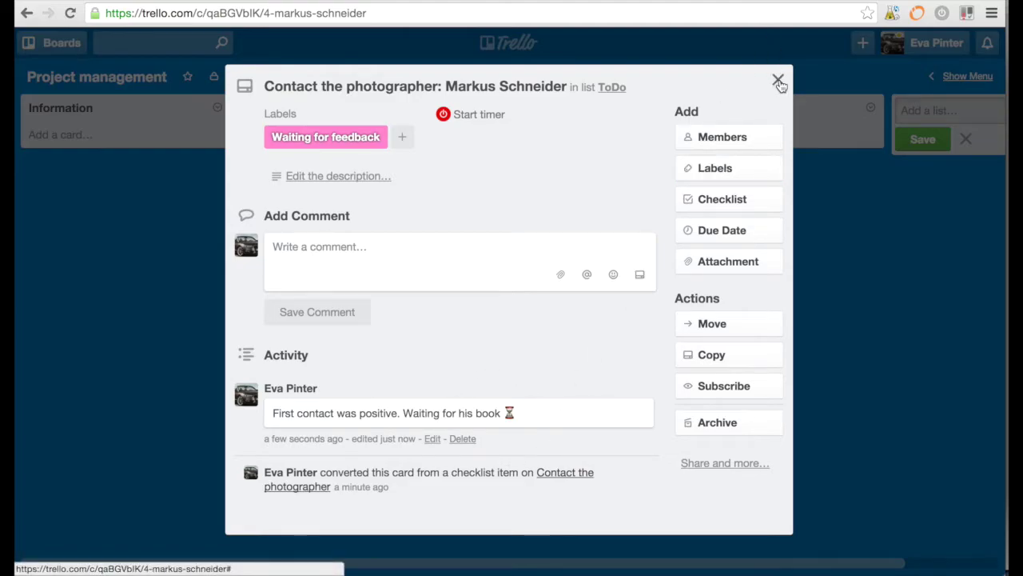
Add the in progress label to the photographer's card and close it.
click(762, 170)
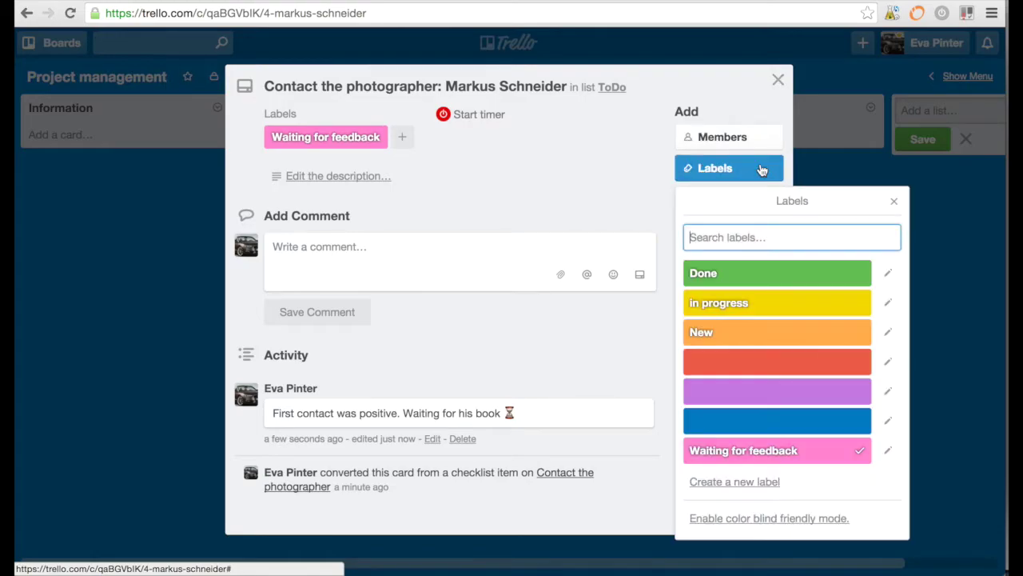
click(769, 306)
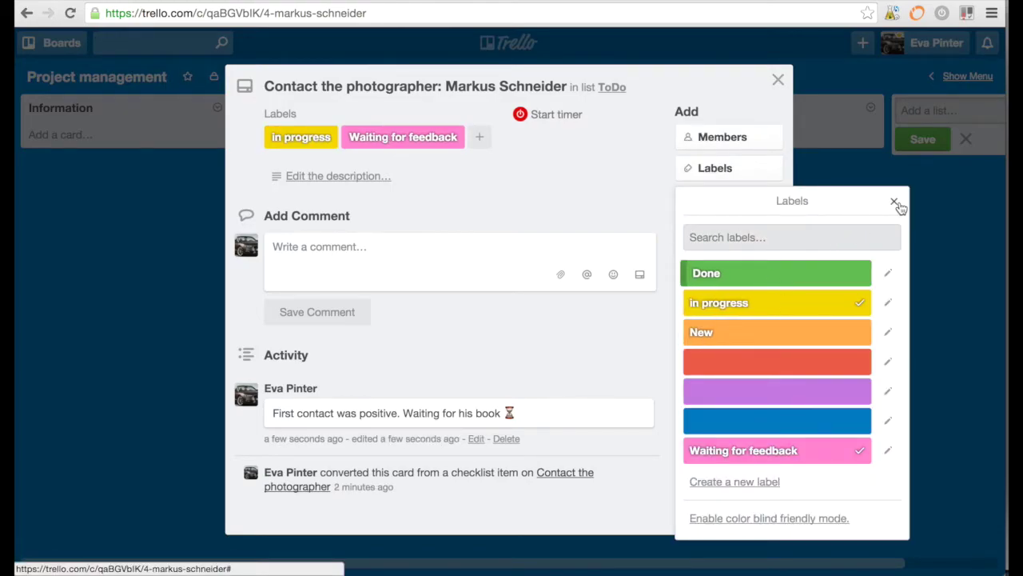
click(895, 201)
click(776, 82)
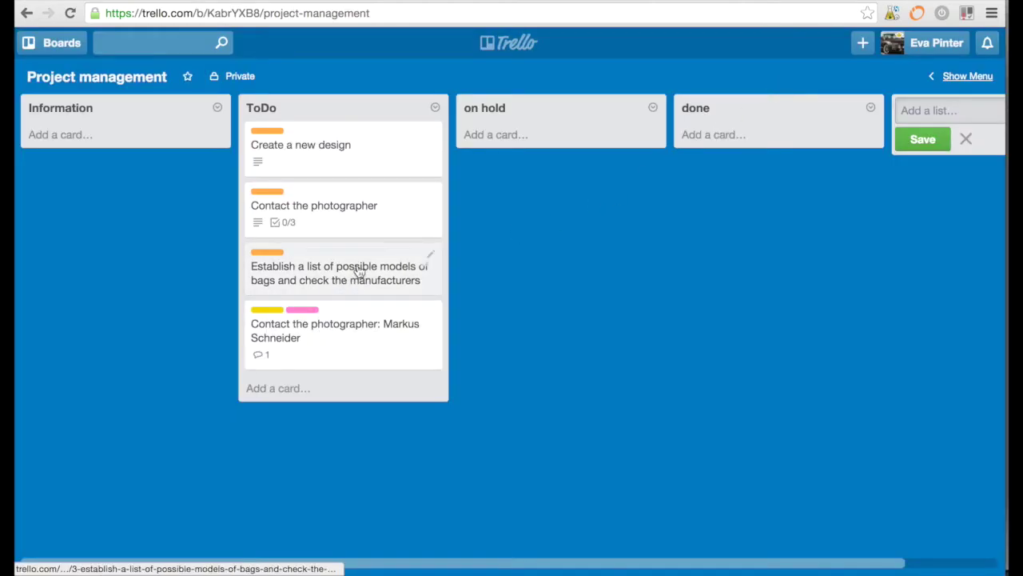
Swap the Contact the photographer card's New label for in progress, then close the card.
click(353, 206)
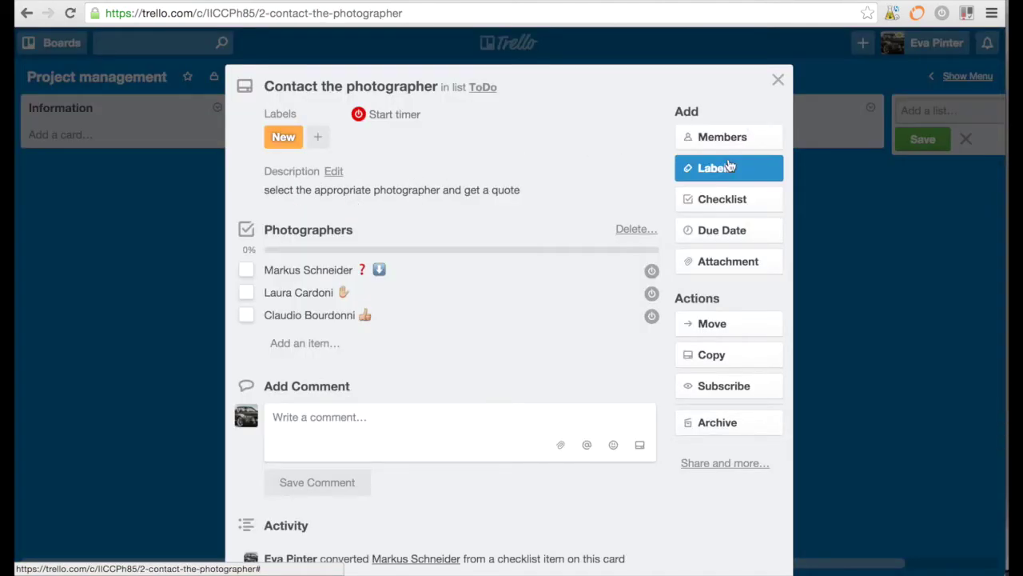
click(728, 166)
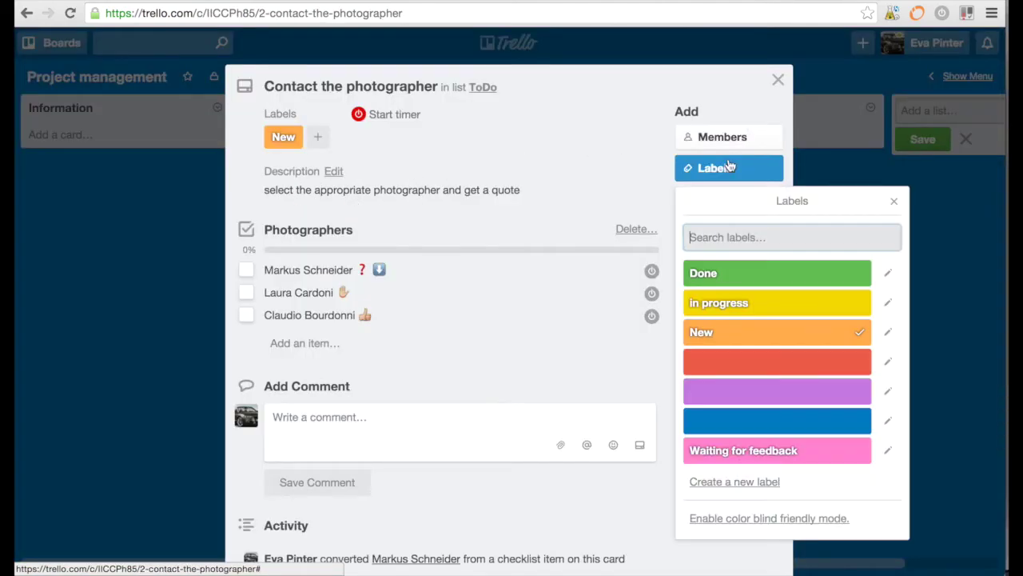
click(761, 309)
click(851, 332)
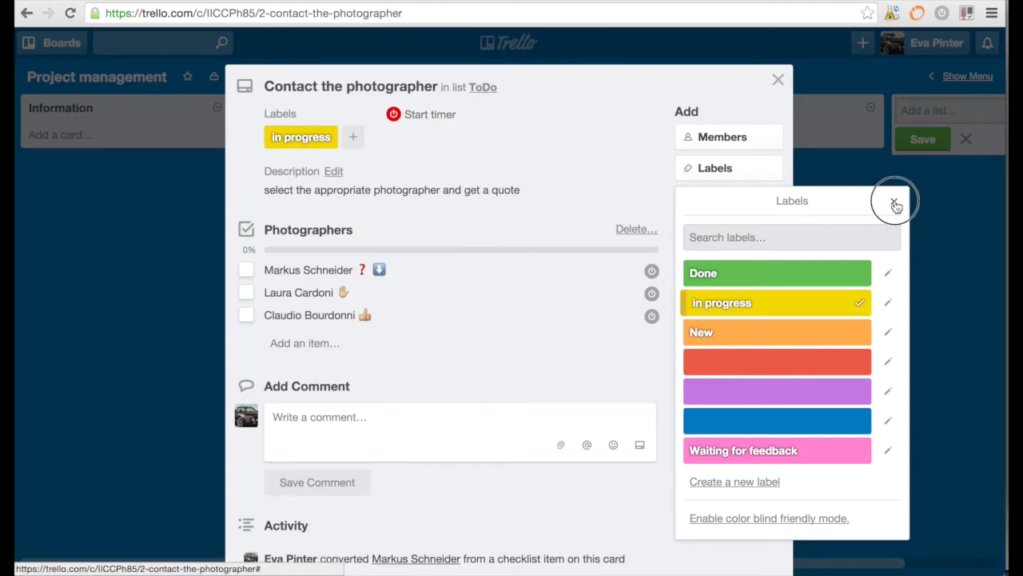
click(895, 202)
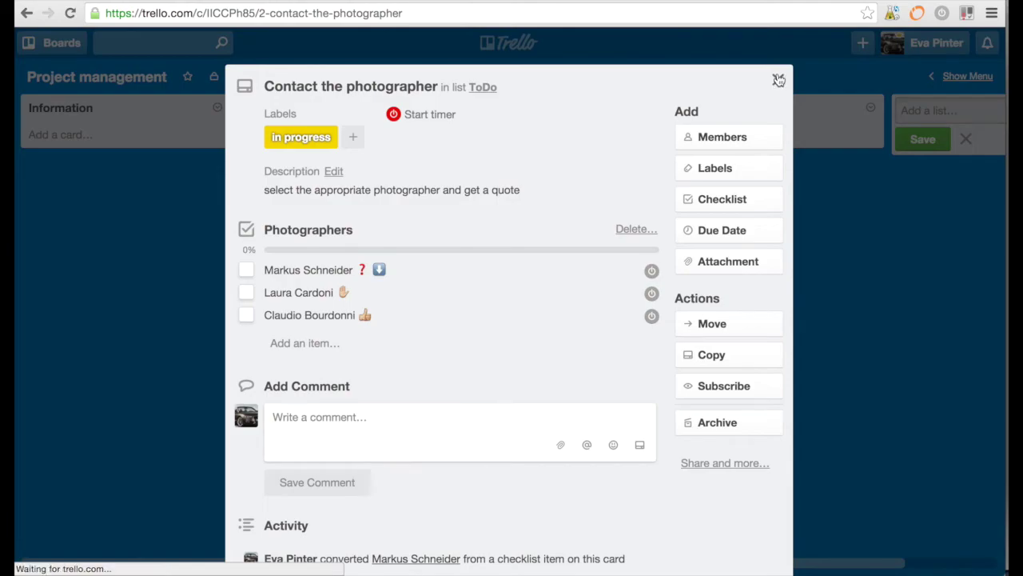
click(778, 81)
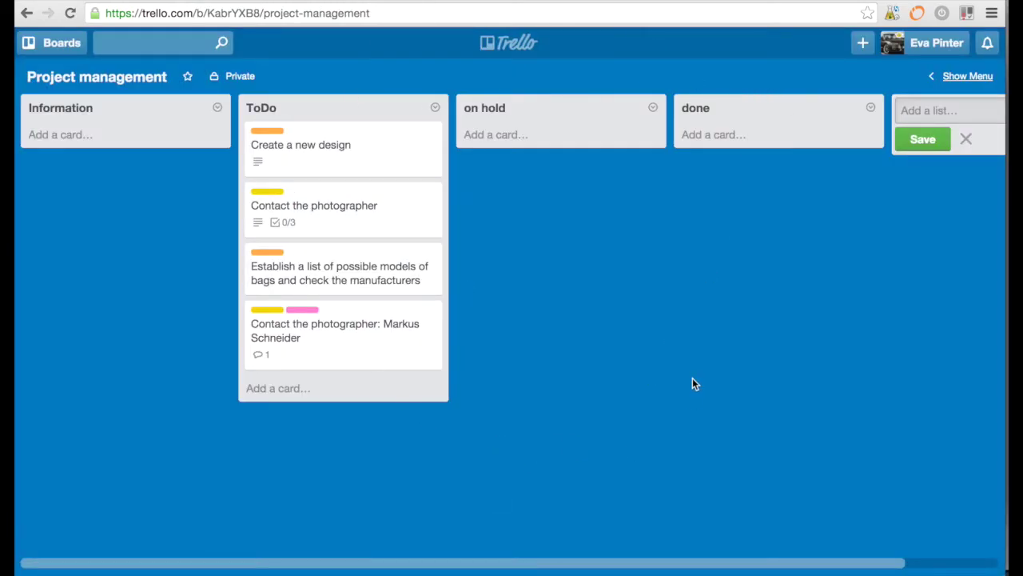
Create a ToDo card titled 'Negotiate the bag printing prices', correcting the 'priniting' typo.
click(279, 390)
text(Negotiate the bag priniting prices)
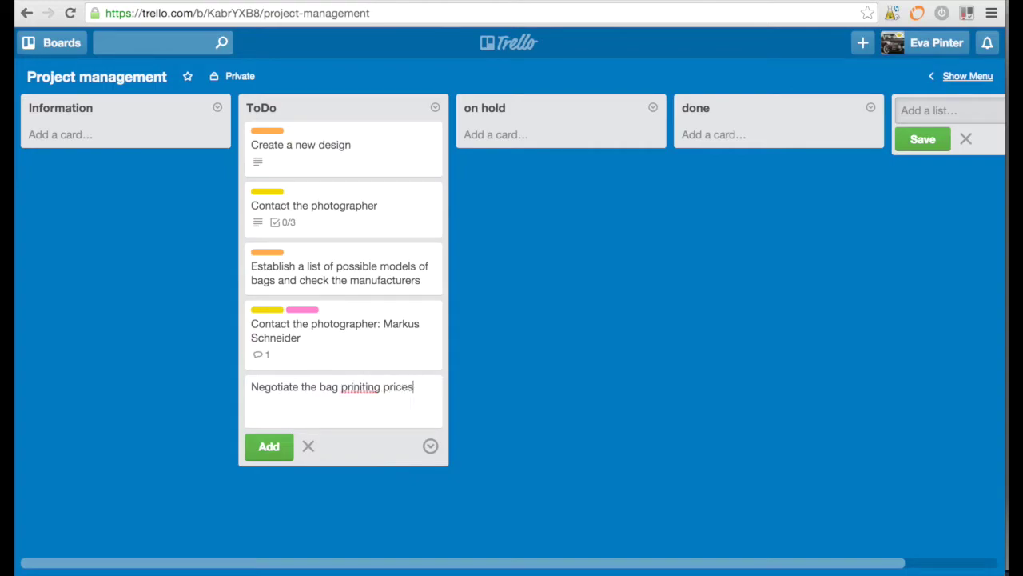
click(366, 387)
key(BackSpace)
key(Return)
Give the printing prices card the New label and move it to the on hold list.
click(427, 394)
click(487, 387)
click(532, 363)
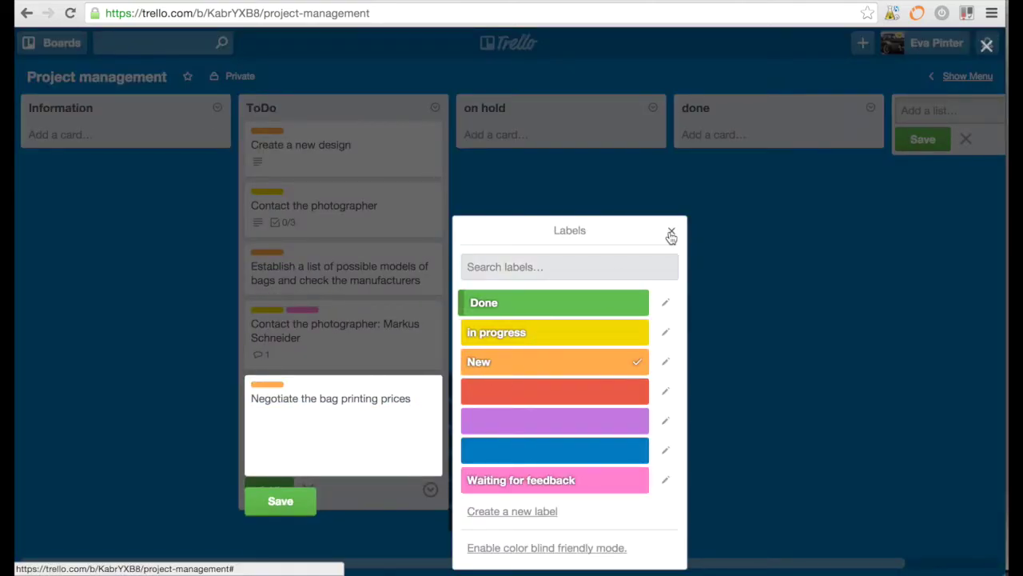
click(672, 230)
click(288, 504)
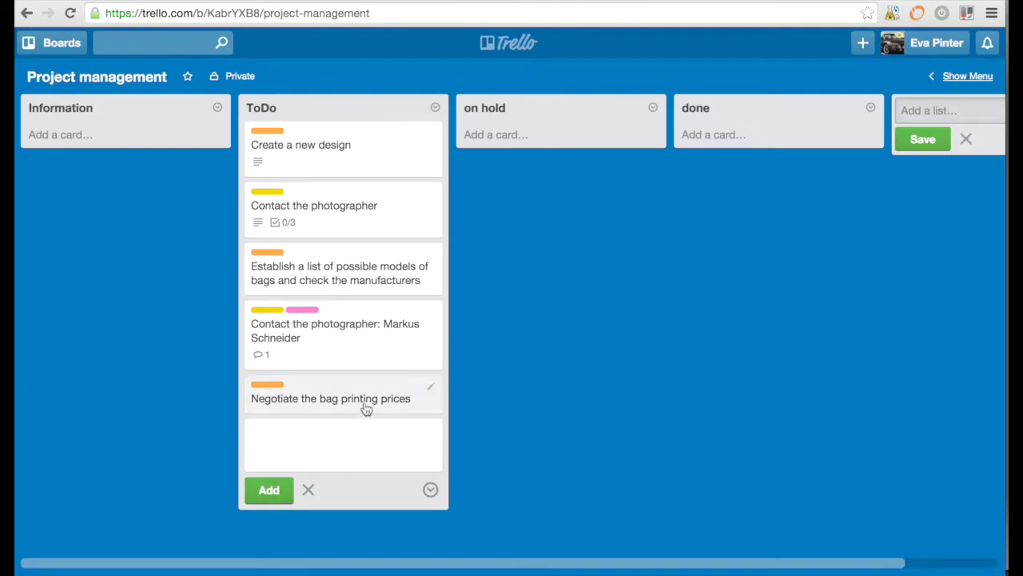
drag(356, 402, 590, 151)
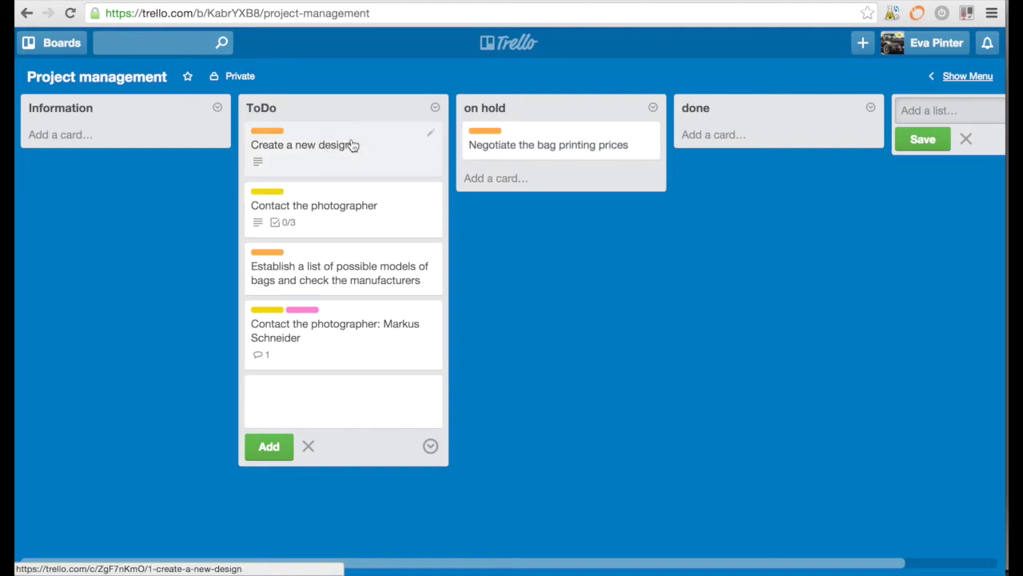
Give the Create a new design card a Nov 30 due date at 3:00 PM.
click(434, 135)
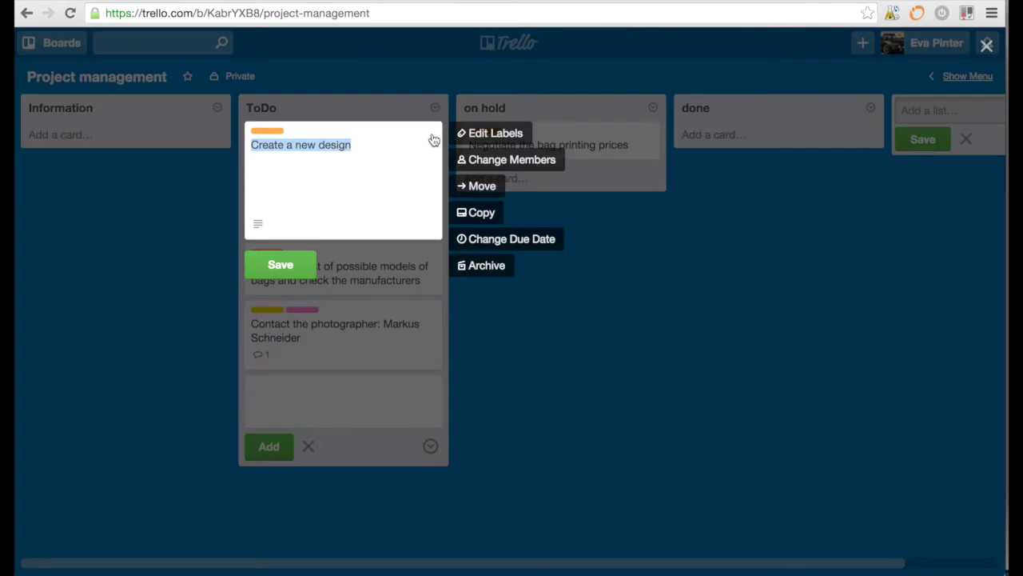
click(535, 239)
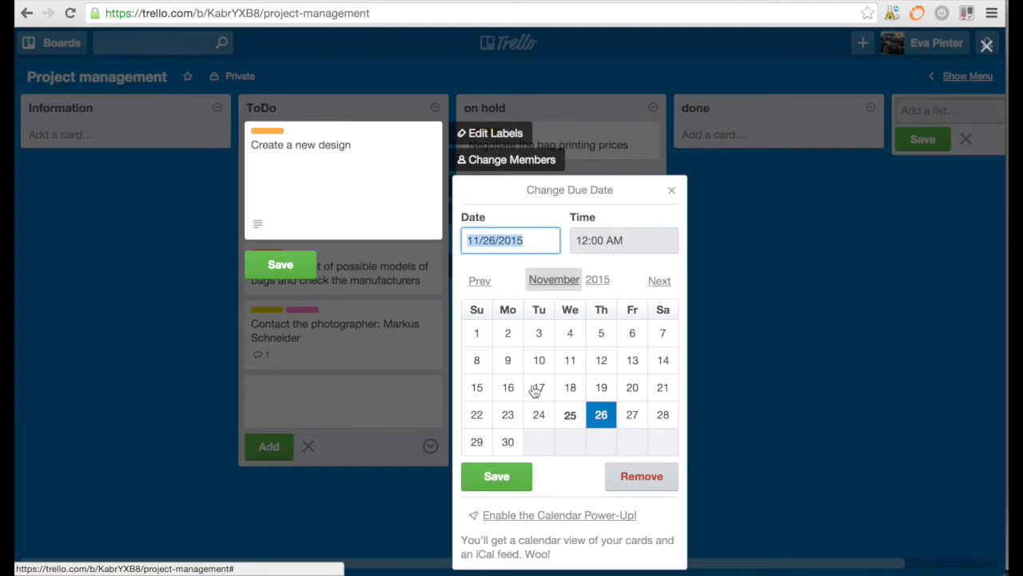
click(509, 442)
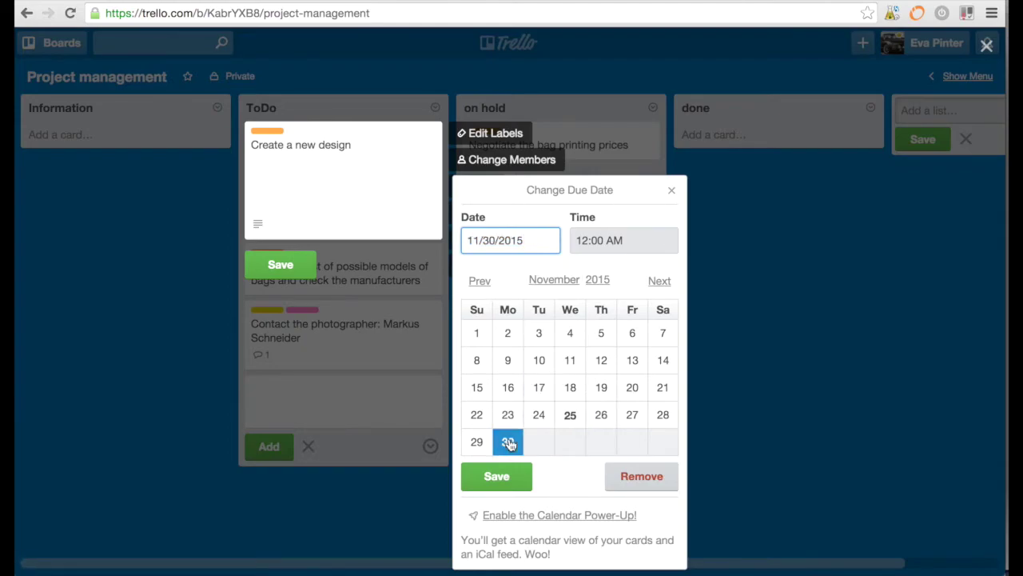
click(583, 240)
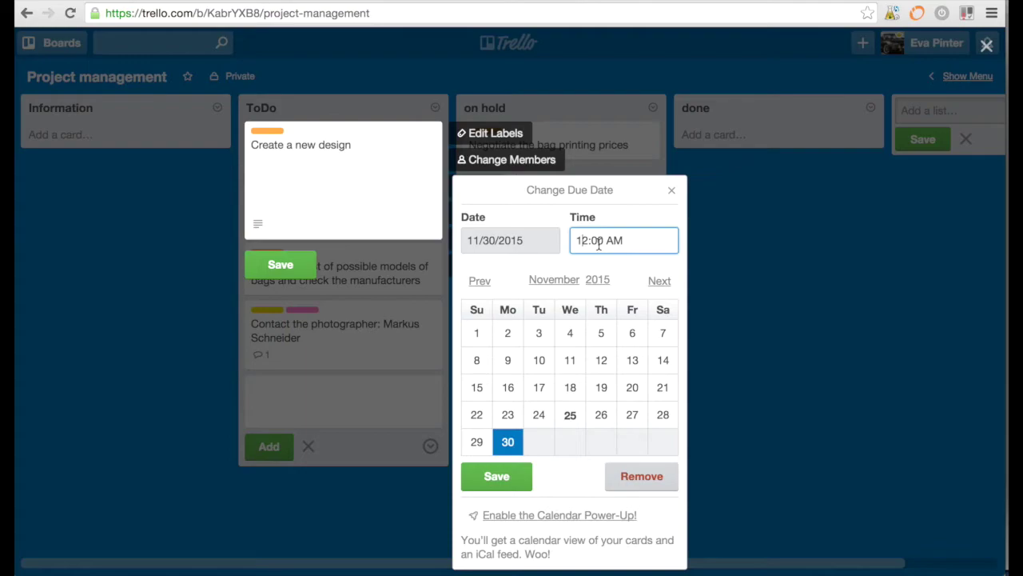
key(BackSpace)
text(5)
key(Right)
key(Delete)
text(p)
key(BackSpace)
key(BackSpace)
key(BackSpace)
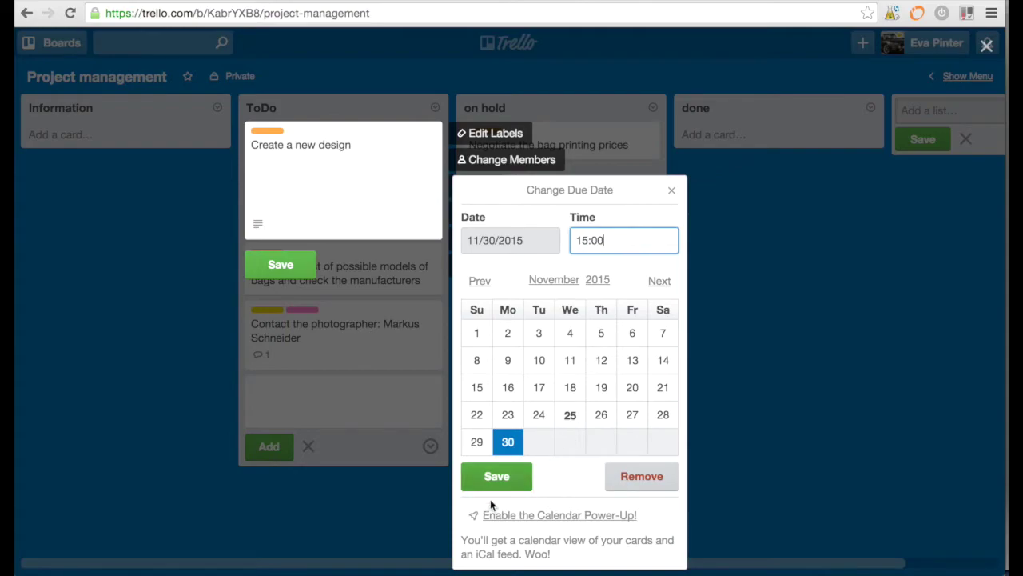
click(497, 477)
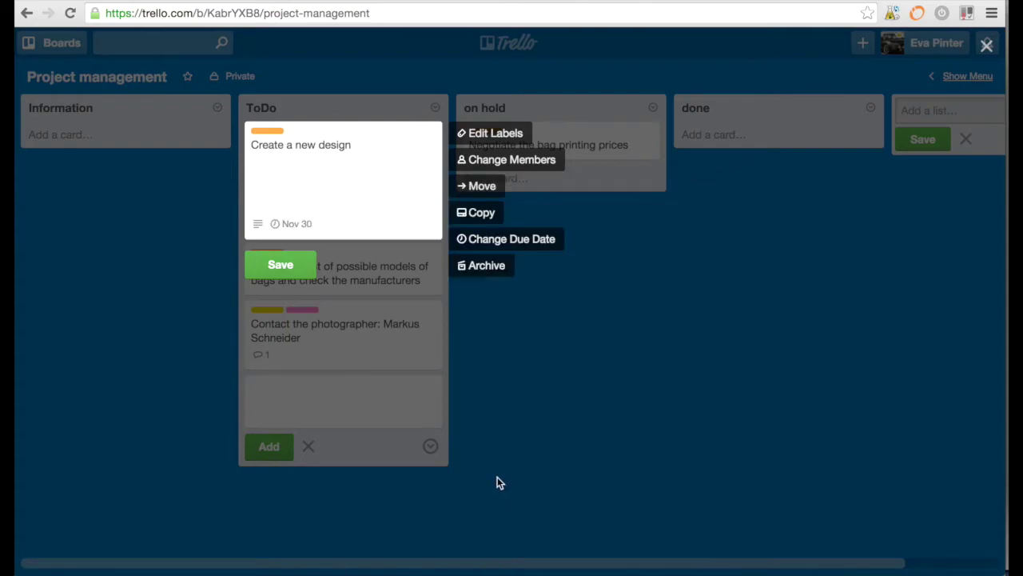
click(281, 266)
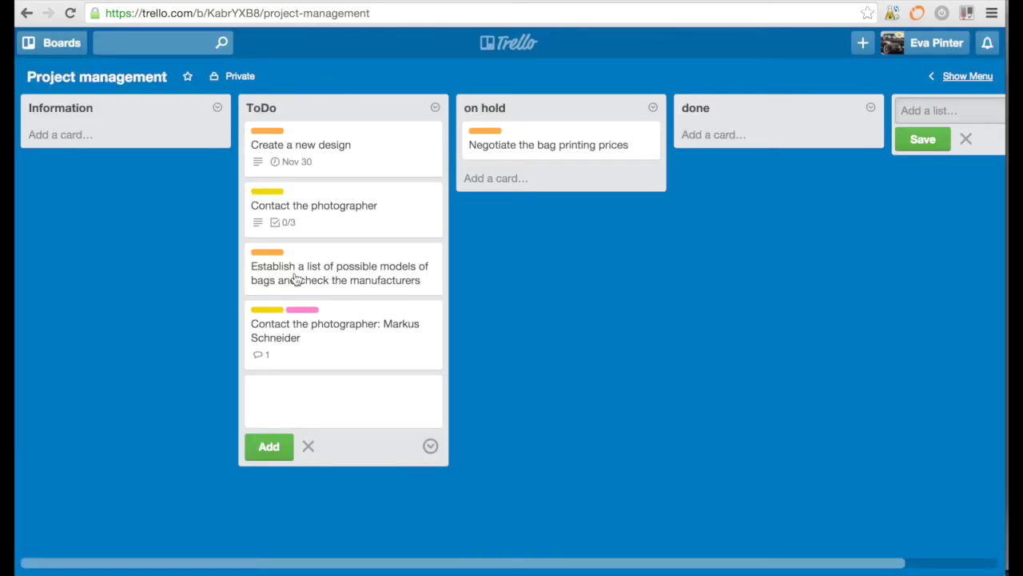
Enable the Calendar Power-Up from the board menu's Power-Ups list, then close the menu.
click(964, 77)
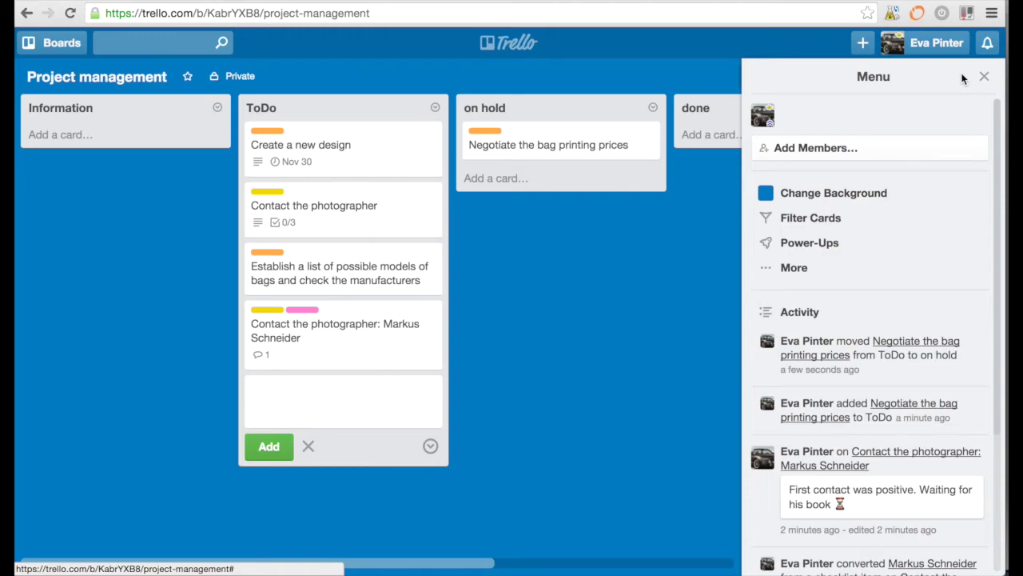
click(810, 245)
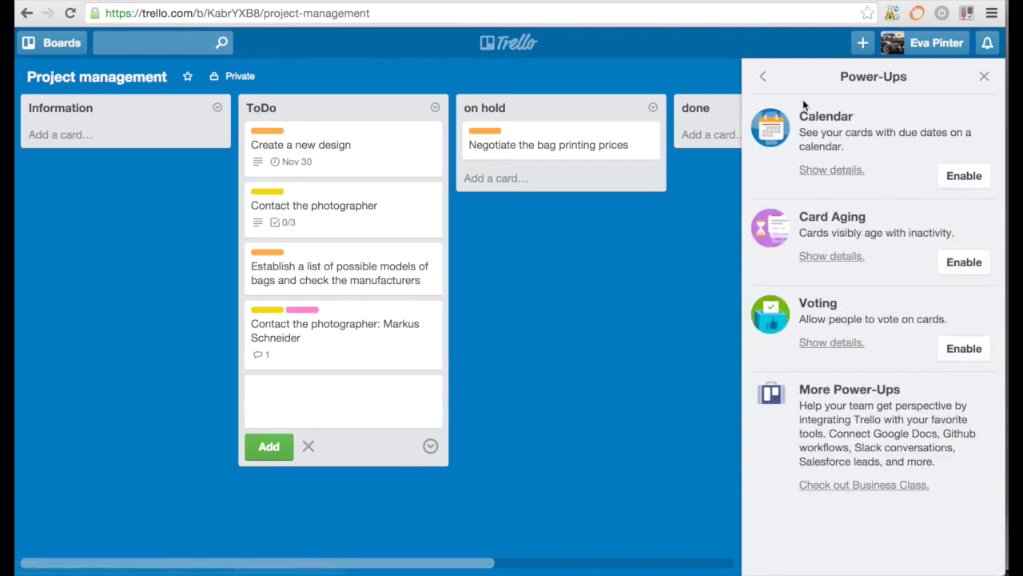
click(965, 177)
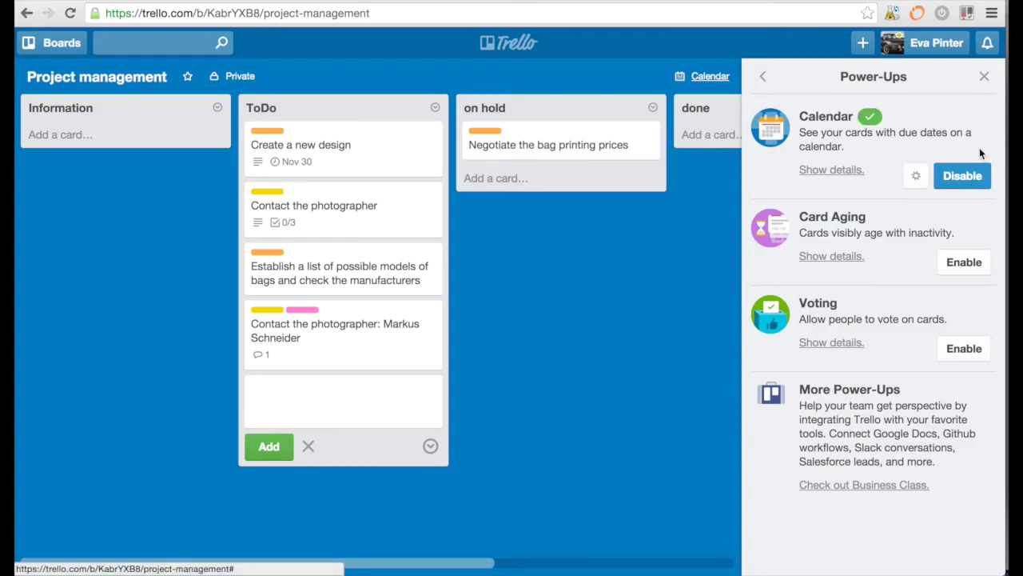
click(985, 78)
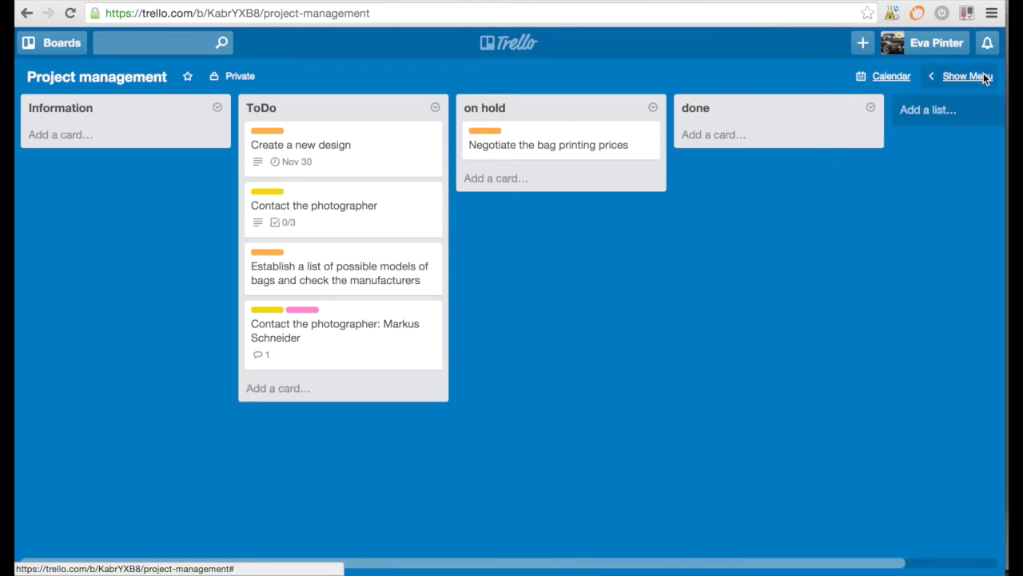
click(890, 77)
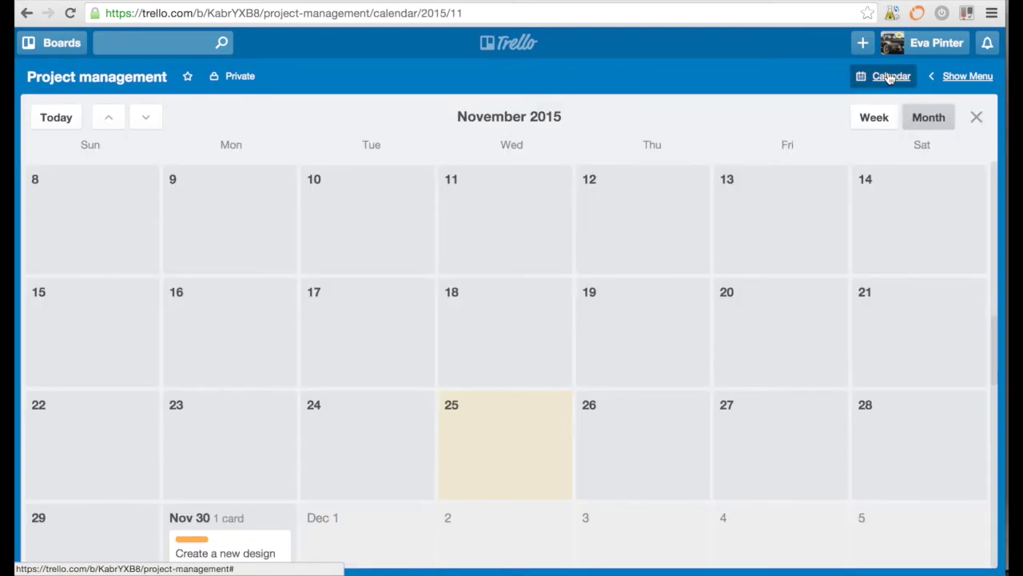
scroll(548, 423, down, 3)
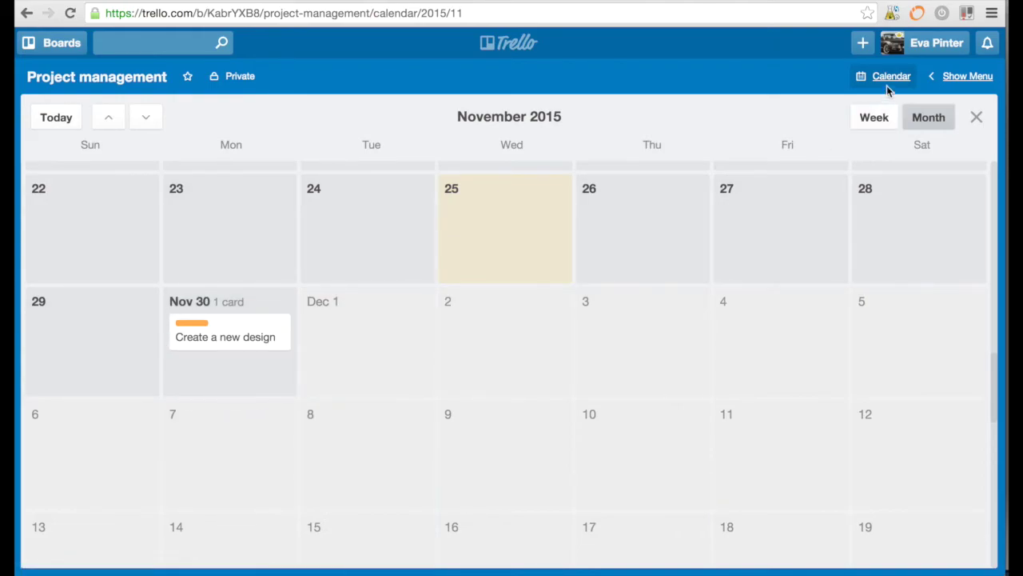
click(873, 118)
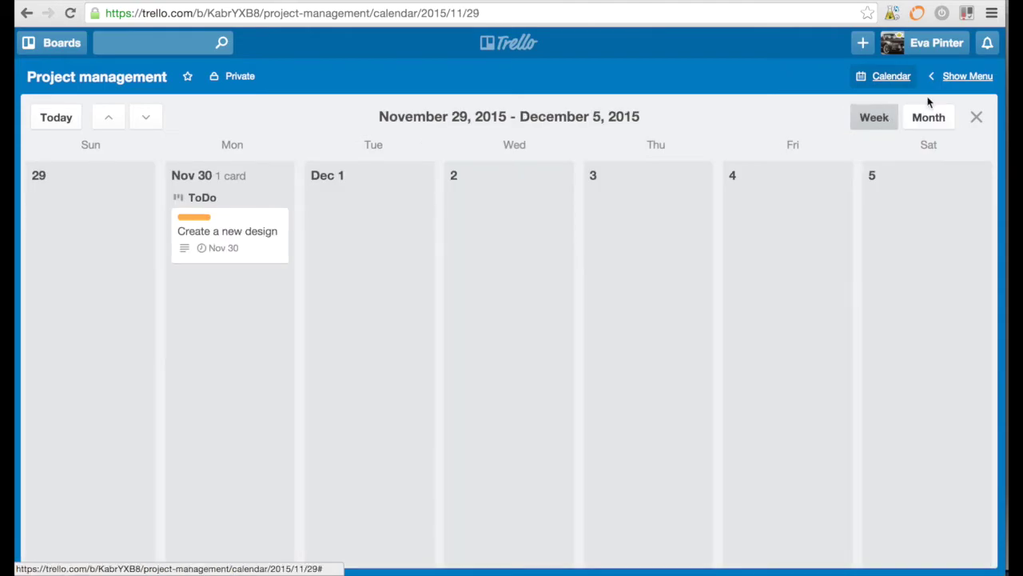
click(965, 79)
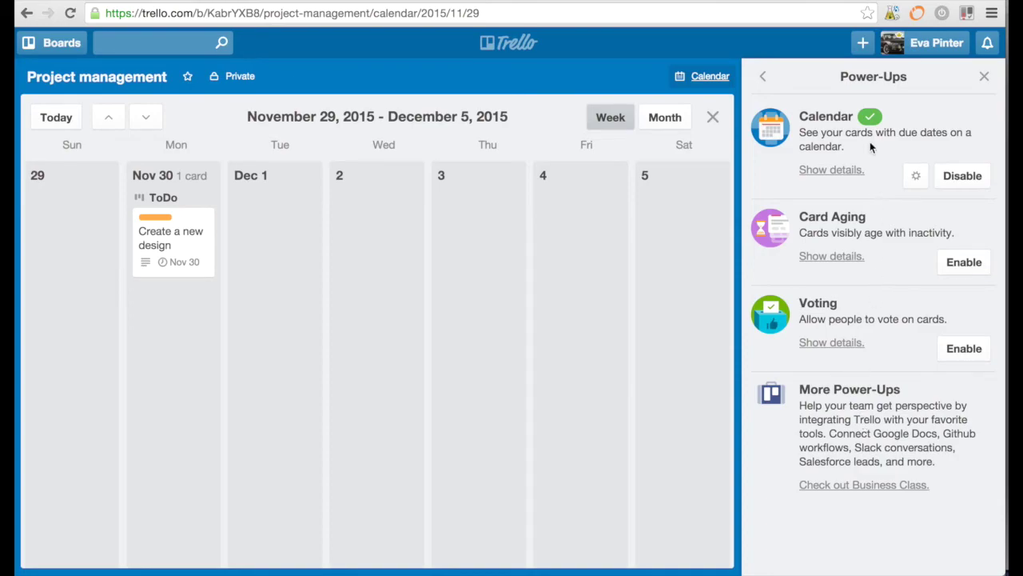
click(986, 77)
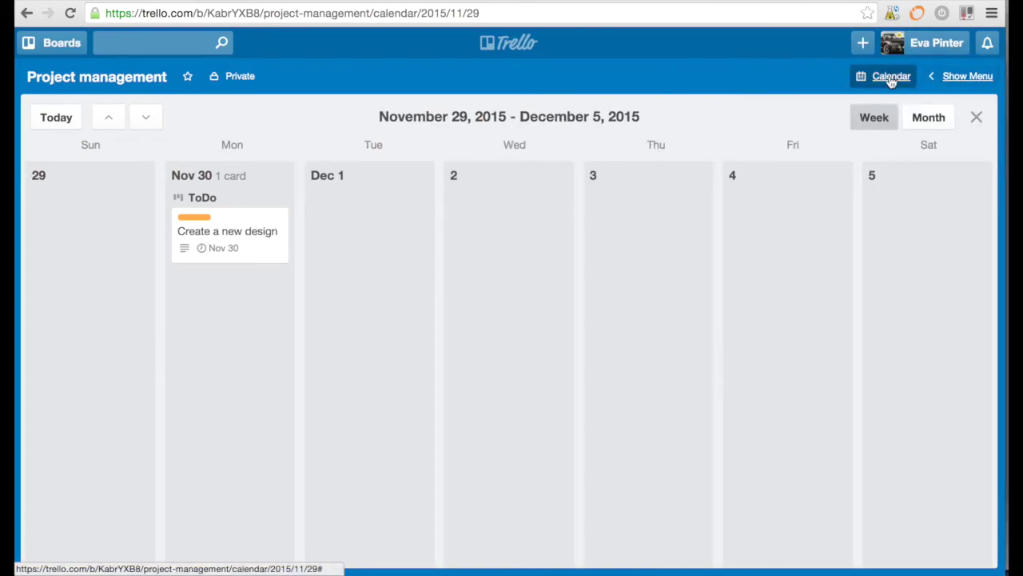
click(890, 77)
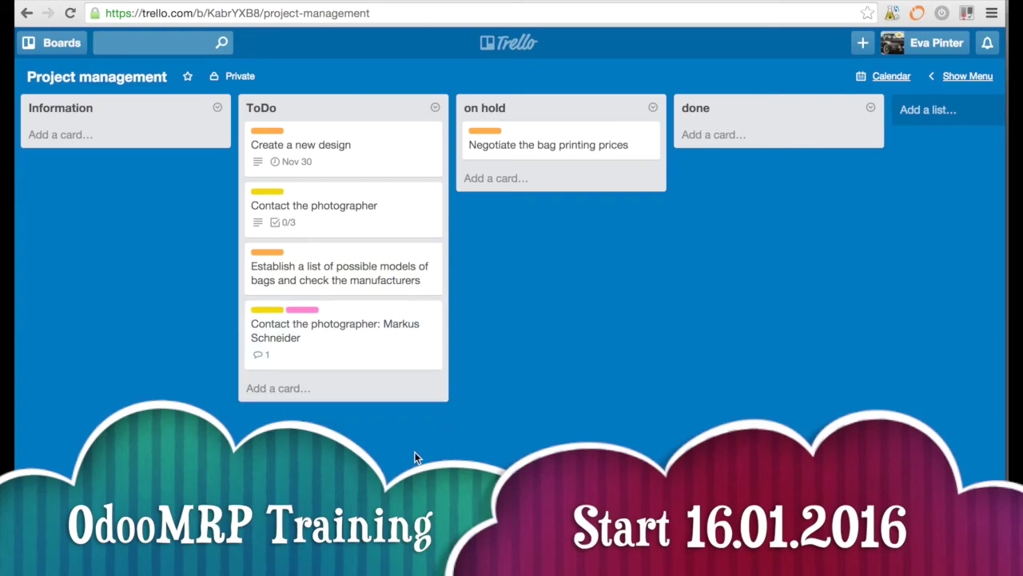
Open the Create a new design card, start its Toggl timer, confirm, then stop it.
click(375, 146)
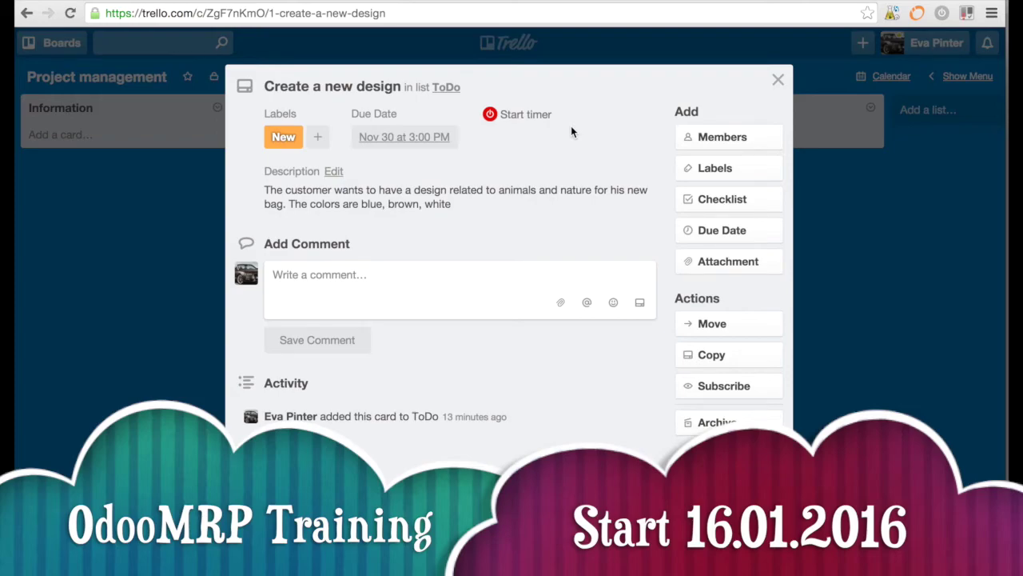
click(495, 116)
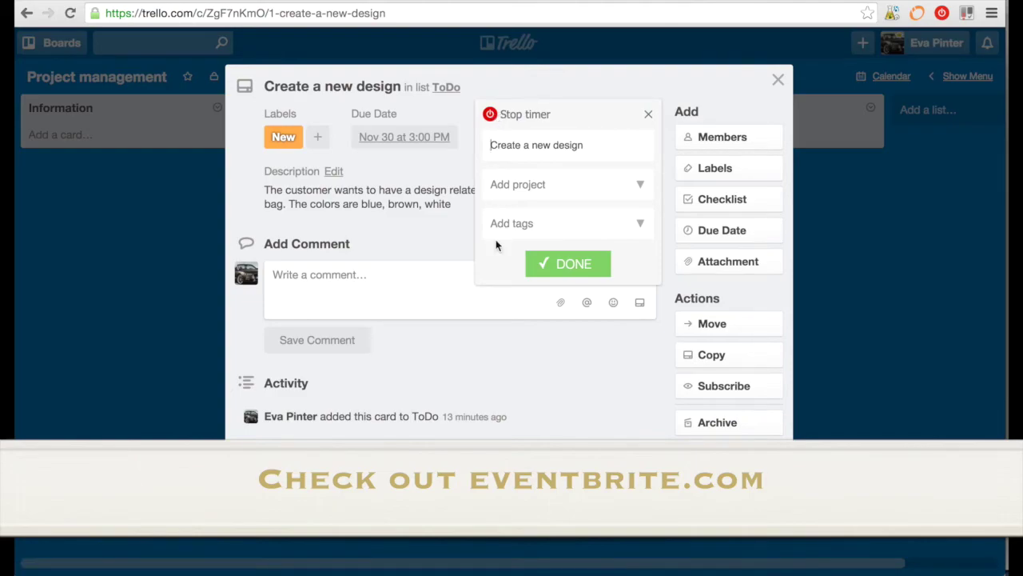
click(565, 267)
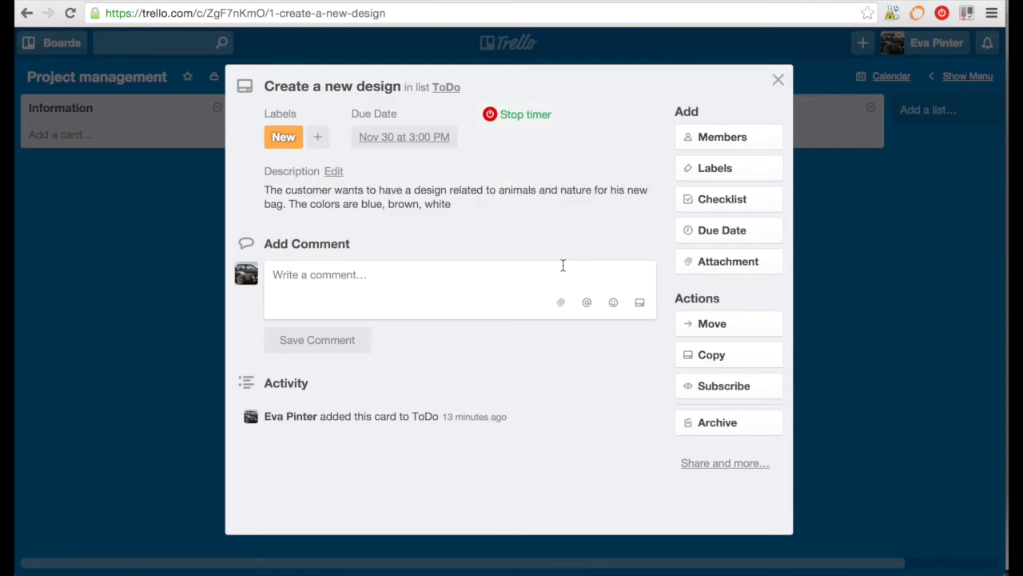
click(491, 115)
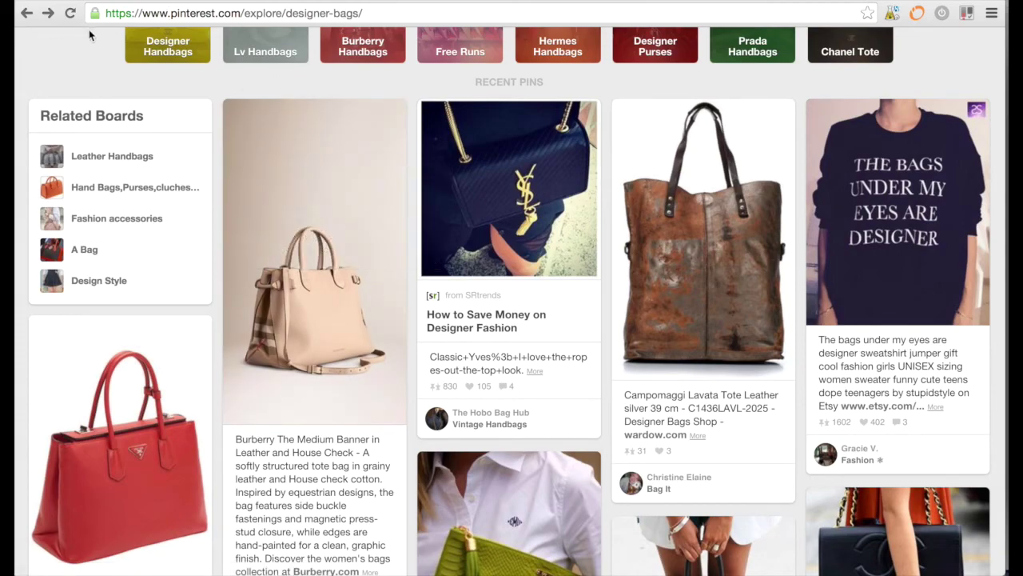
Select the Pinterest designer-bags page address in the browser's address bar.
click(394, 12)
key(ctrl+c)
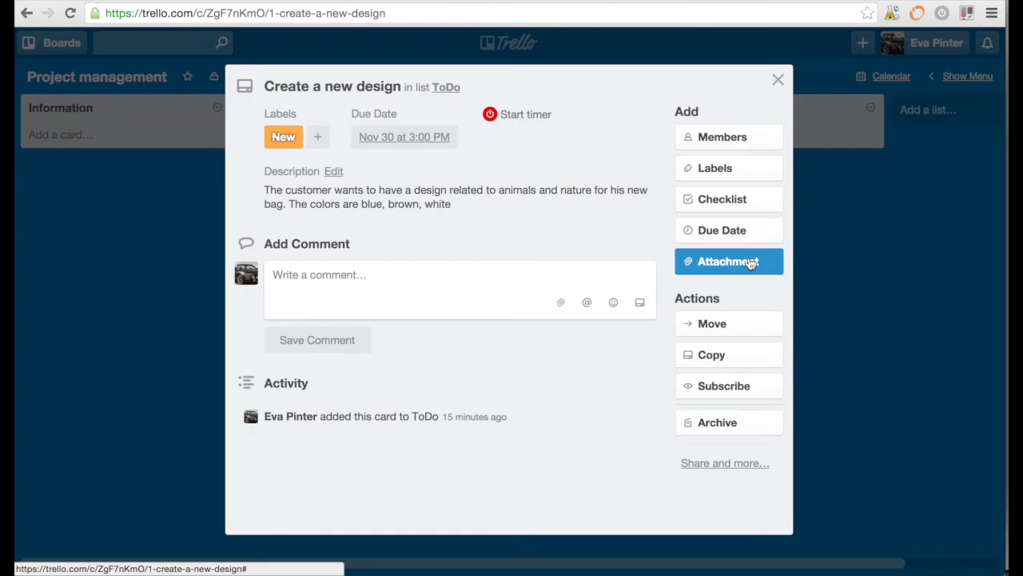
Attach the pasted Pinterest designer-bags link to the card and close it.
click(750, 264)
click(760, 467)
key(ctrl+v)
key(Return)
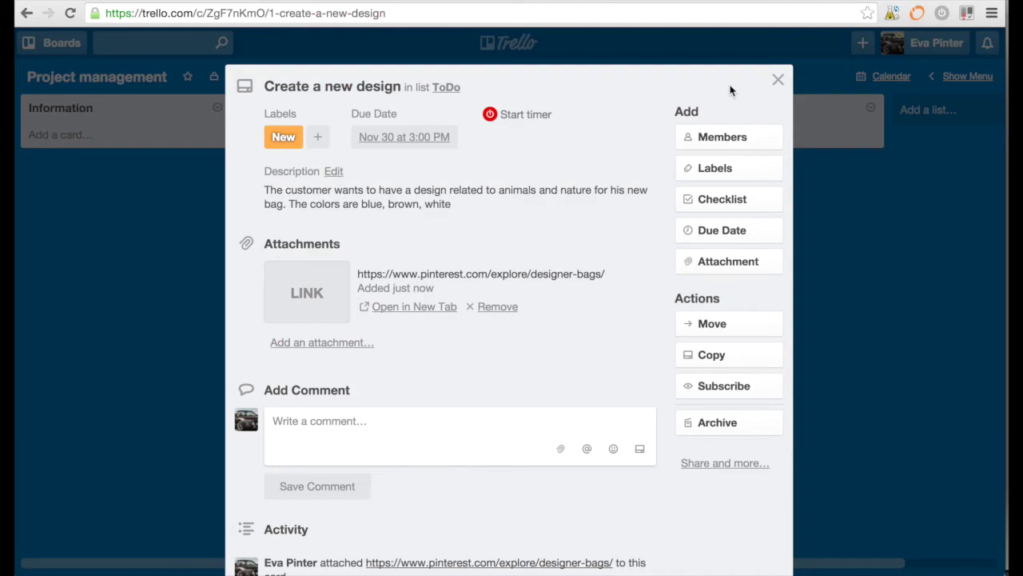
click(779, 80)
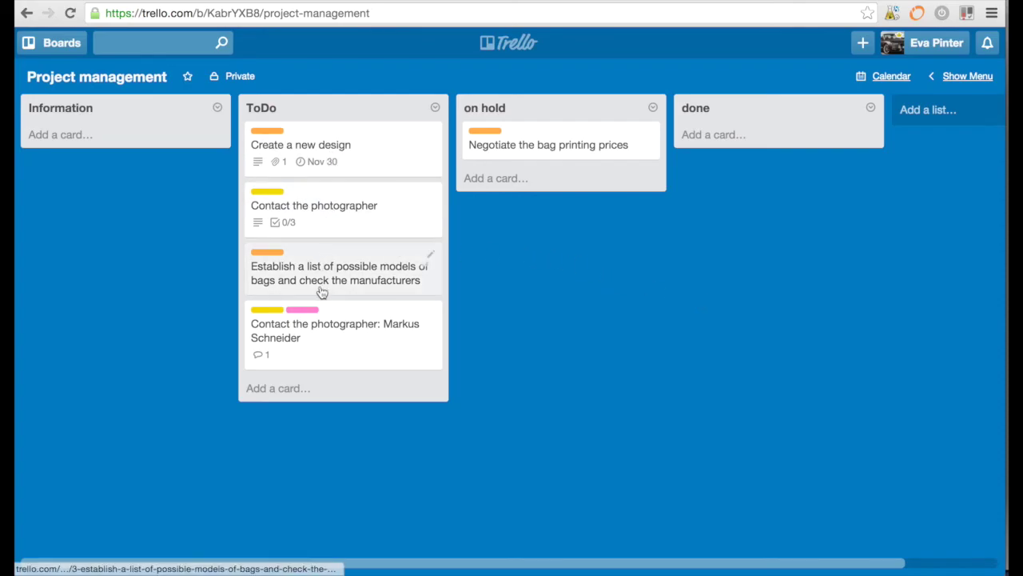
Comment 'Received book. Very good work' on the photographer's card.
click(319, 328)
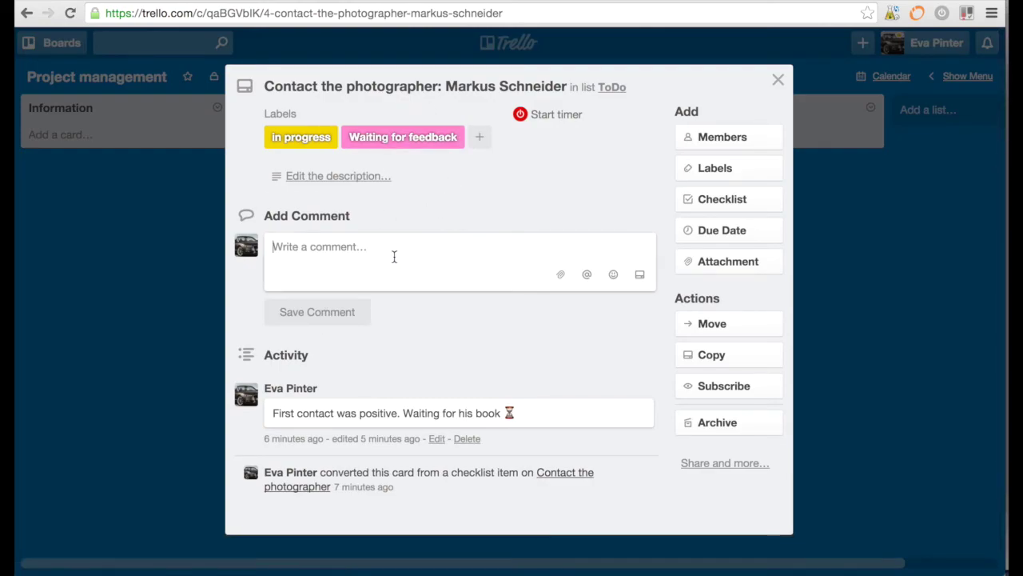
text(Received b)
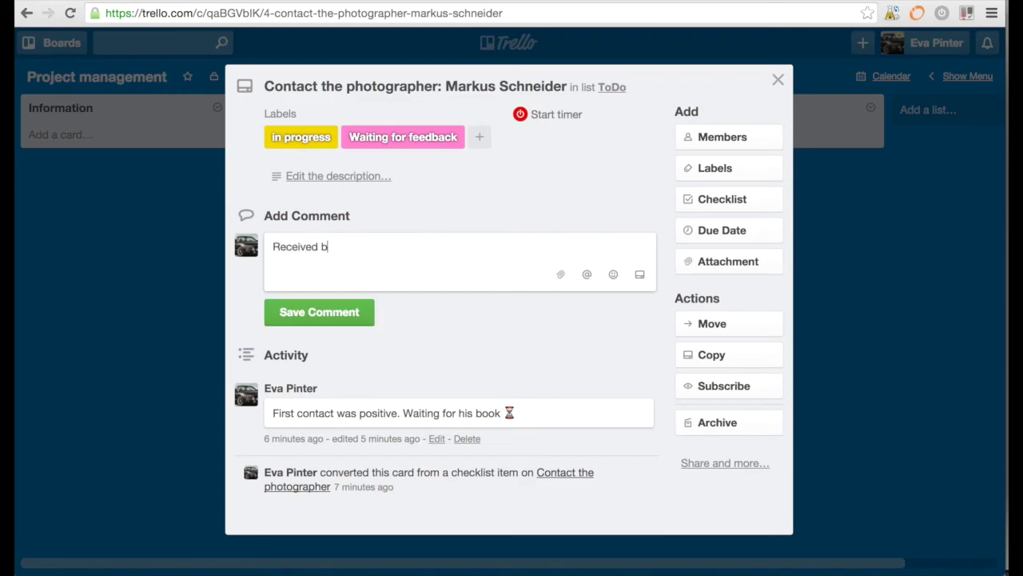
text(ook. Very good work.)
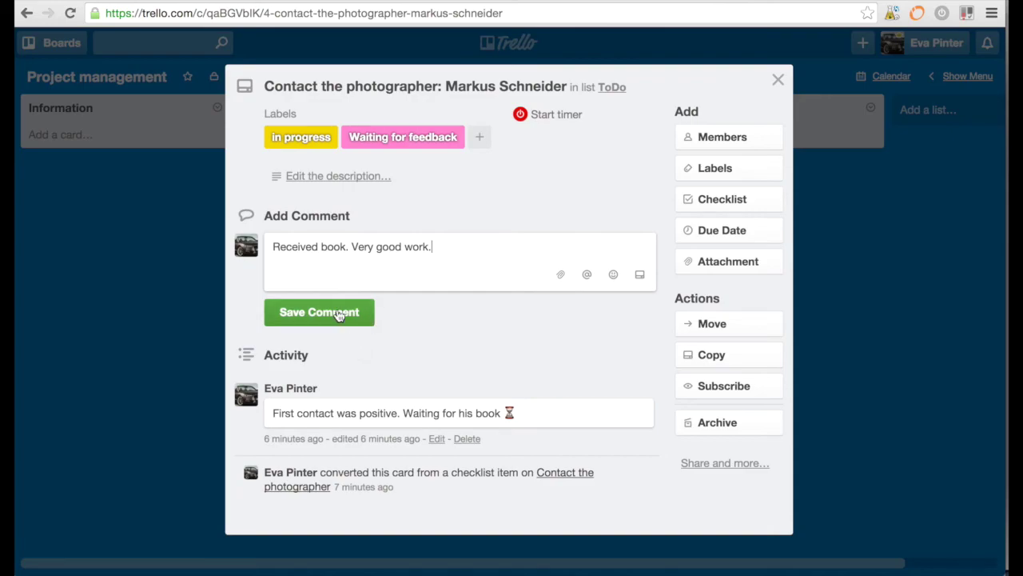
click(561, 277)
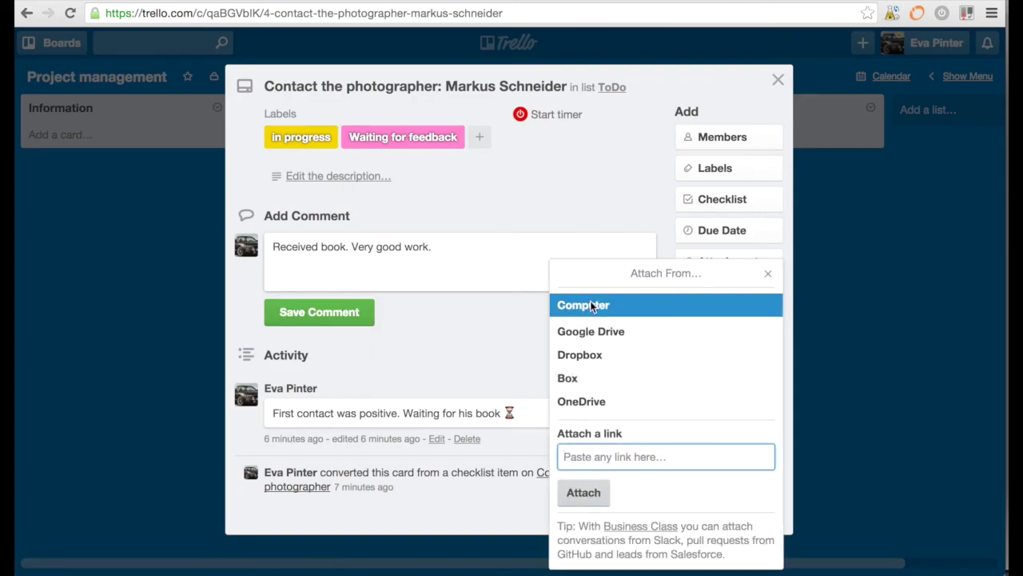
click(461, 325)
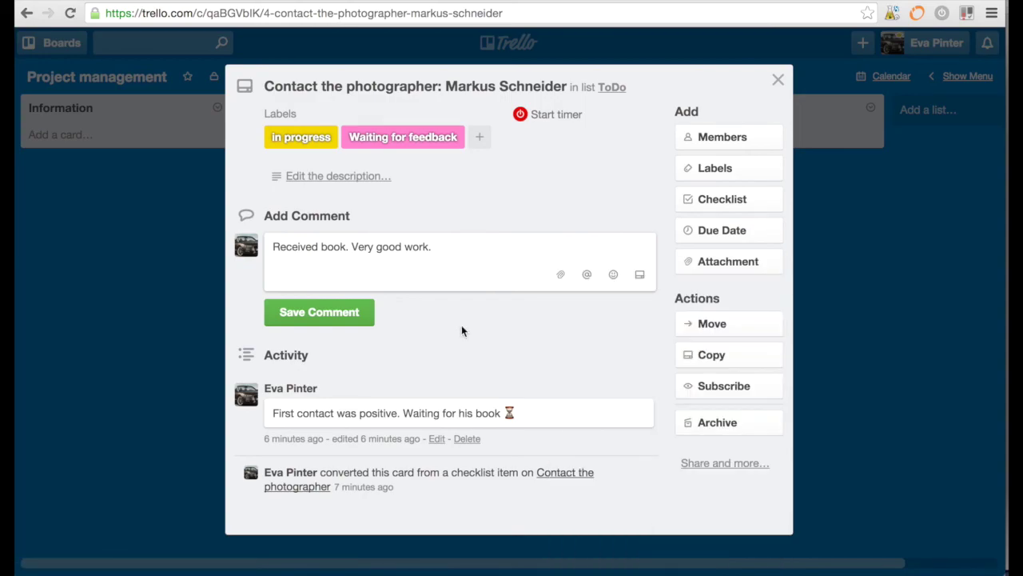
click(330, 319)
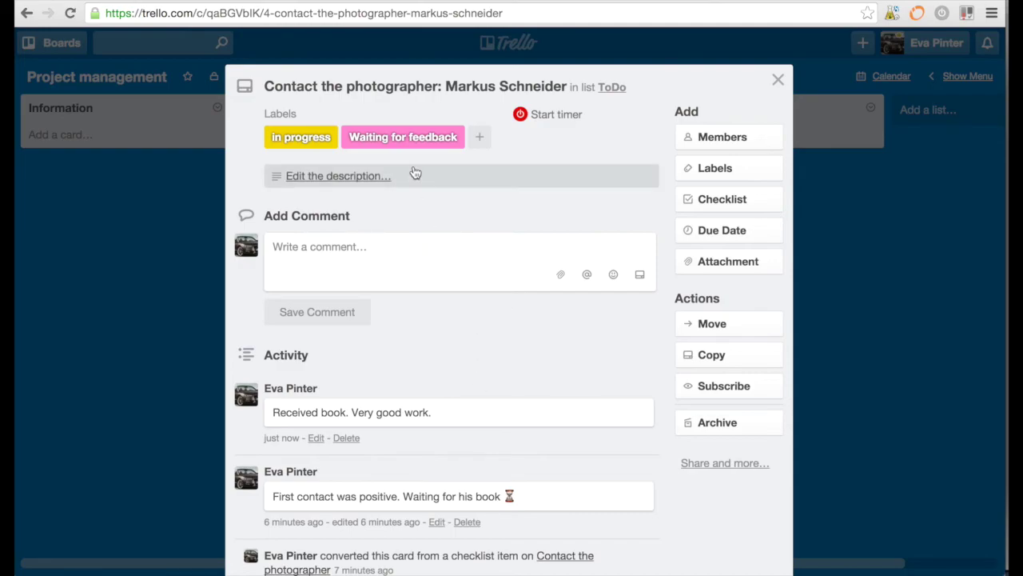
Replace the Waiting for feedback and in progress labels with Done, and move the card to done.
click(420, 142)
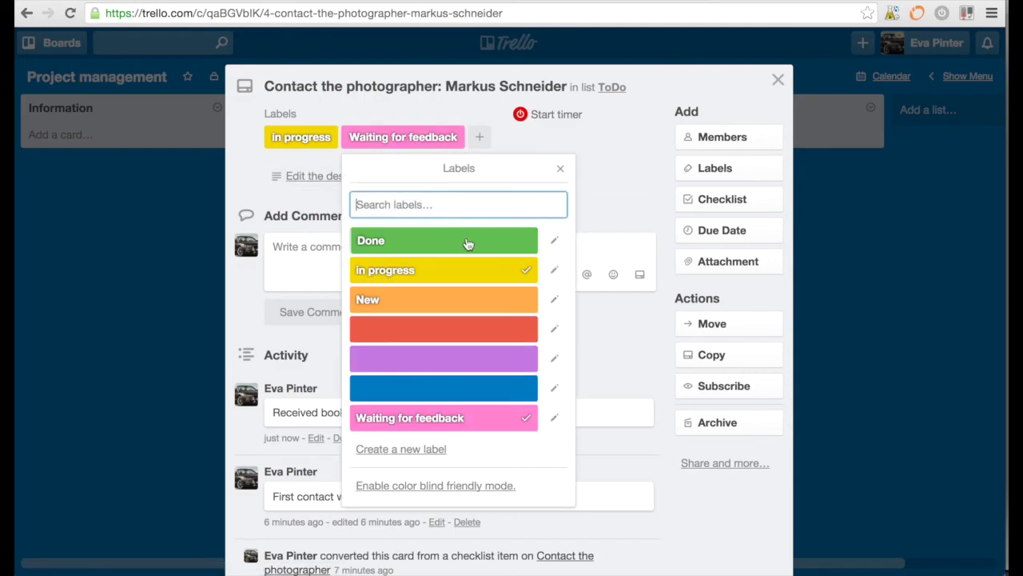
click(524, 422)
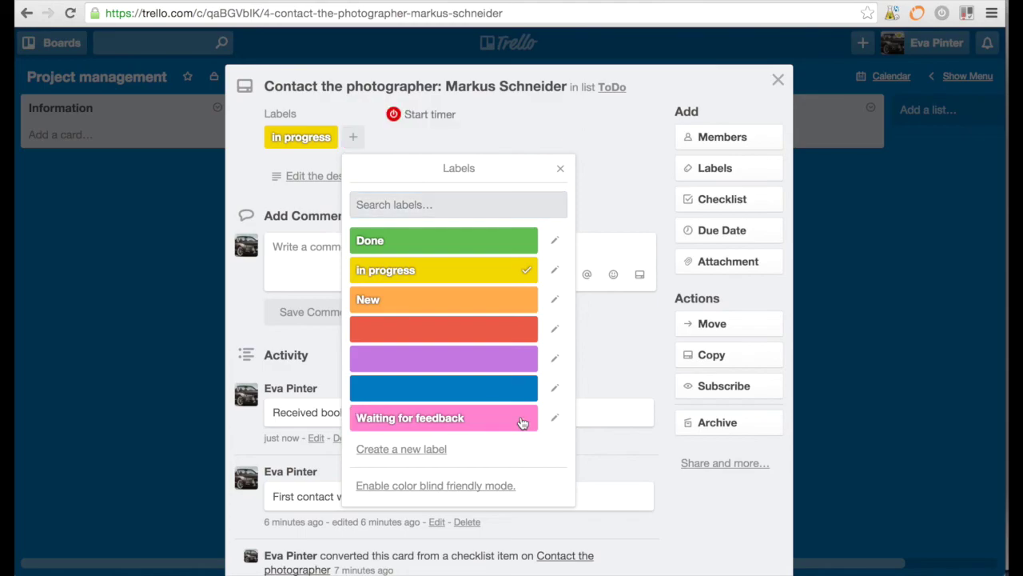
click(526, 277)
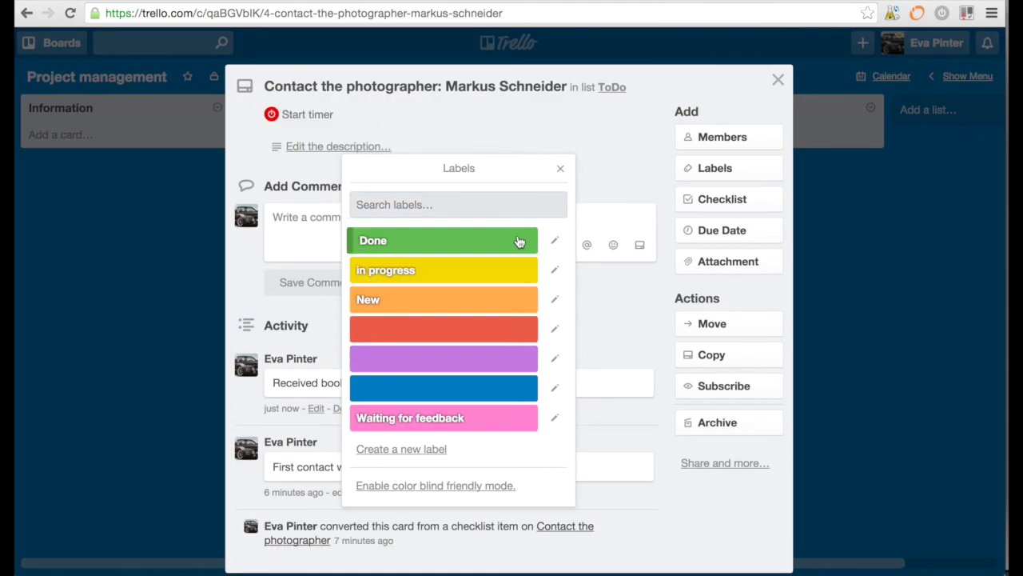
click(519, 241)
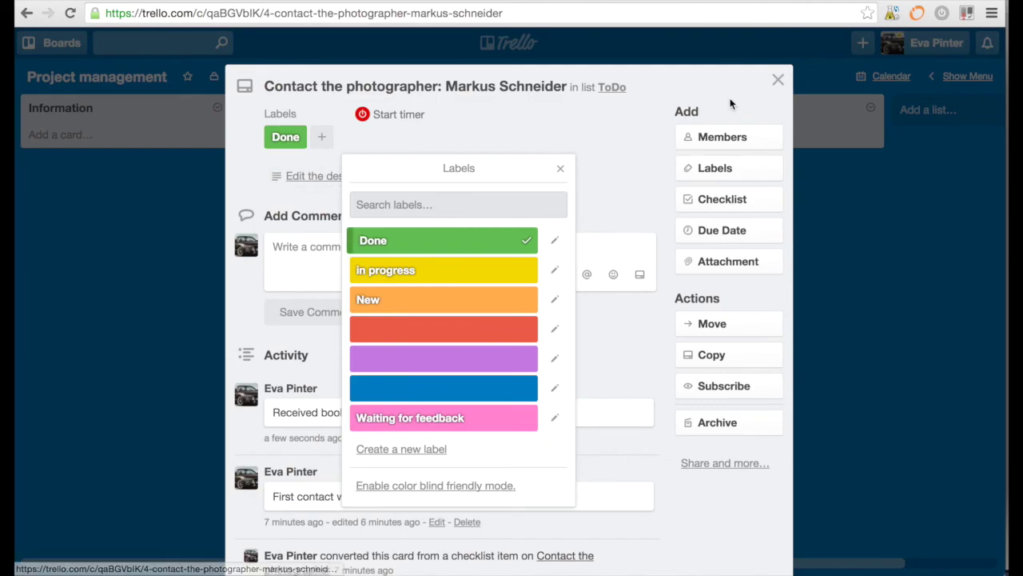
click(779, 81)
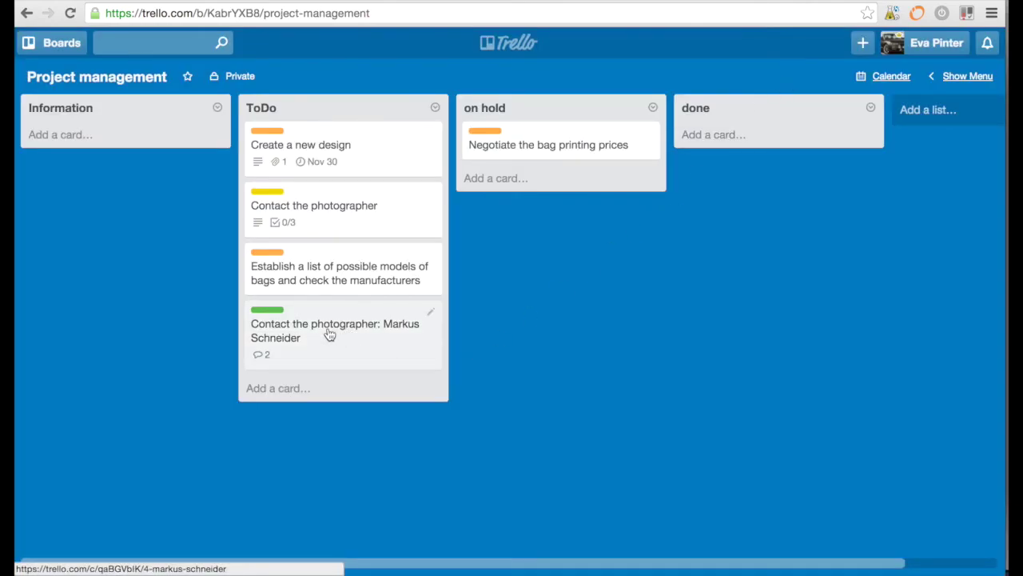
drag(329, 334, 768, 148)
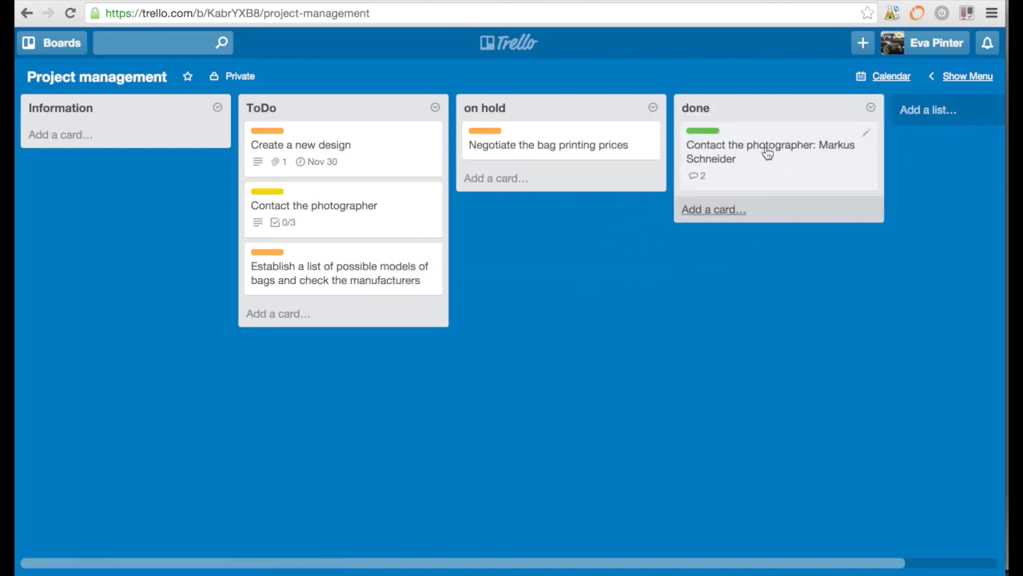
click(289, 222)
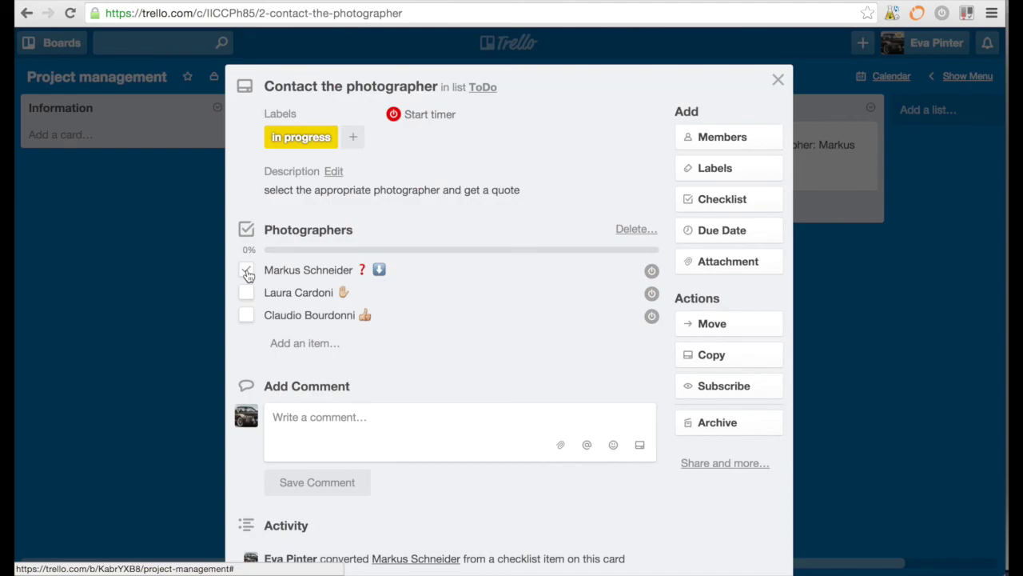
Tick all three Photographers checklist items, removing the question emoji from the first.
click(247, 272)
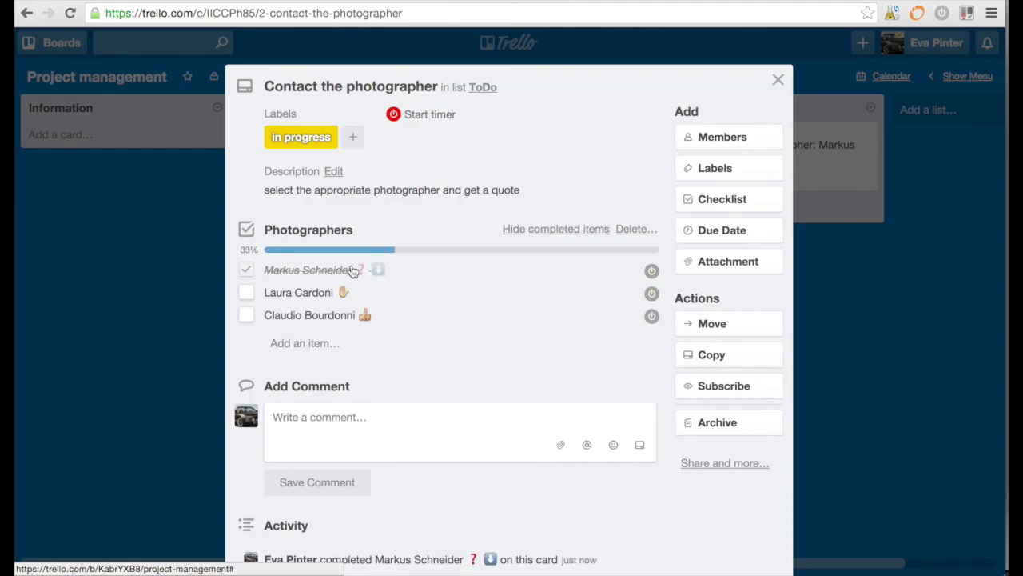
click(351, 270)
click(363, 274)
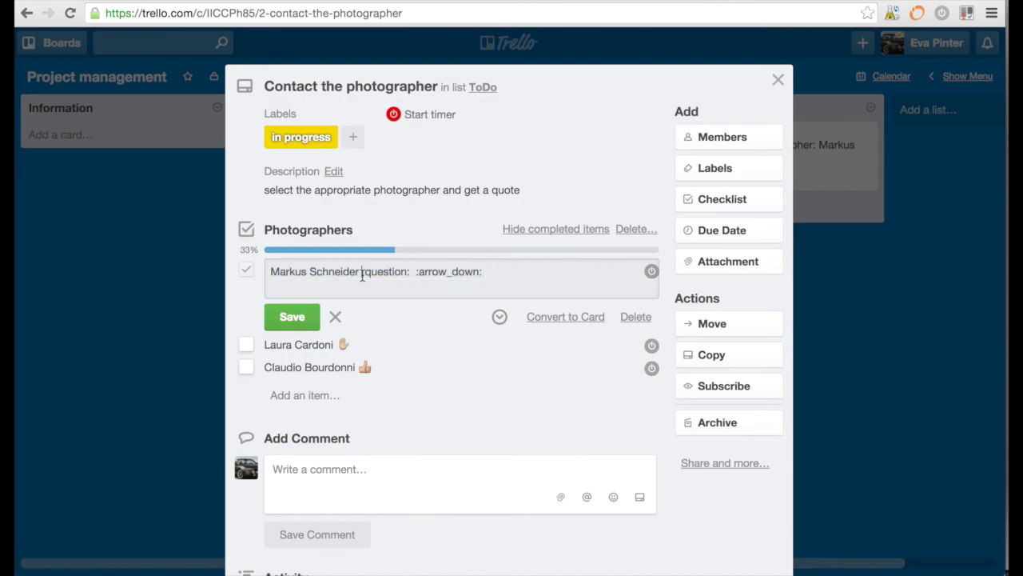
drag(362, 272, 410, 272)
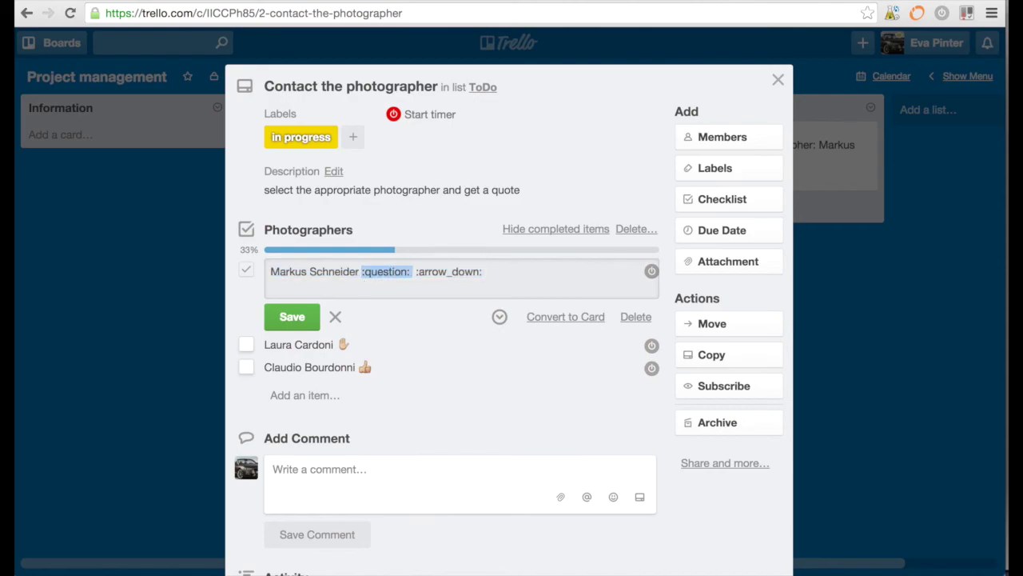
key(BackSpace)
click(292, 320)
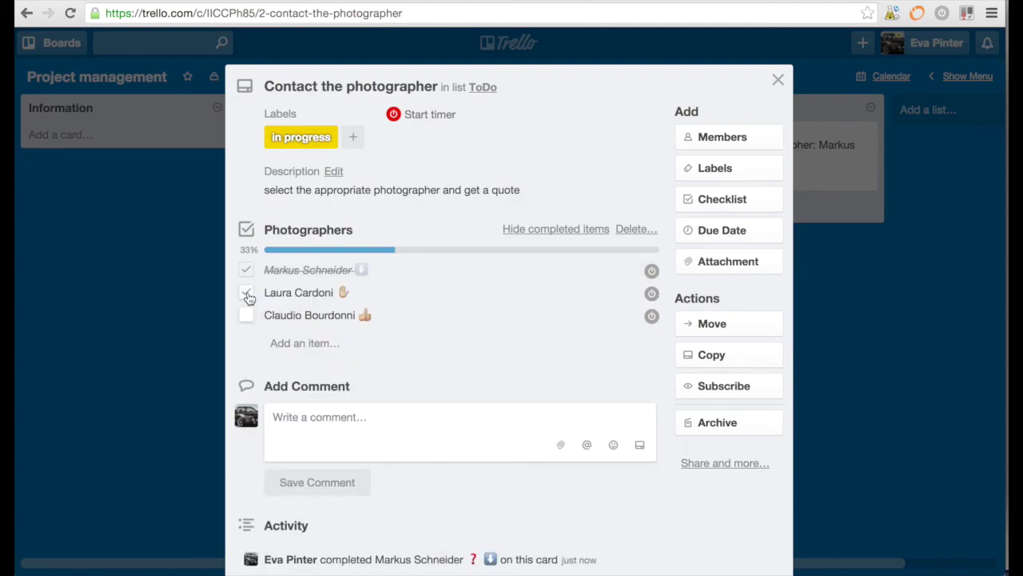
click(247, 294)
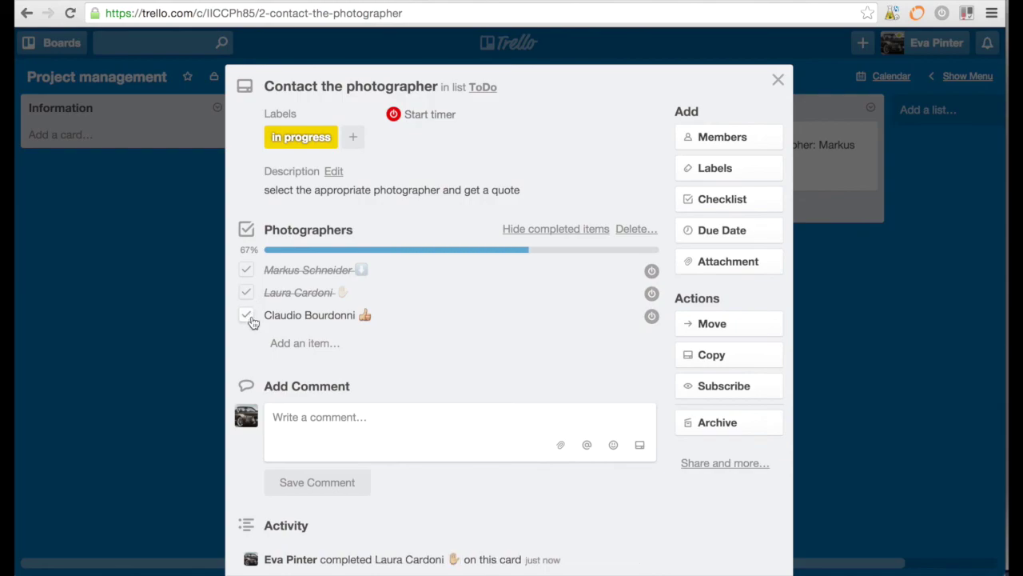
click(248, 316)
Post a comment saying which photographer has been chosen.
click(349, 441)
text(We )
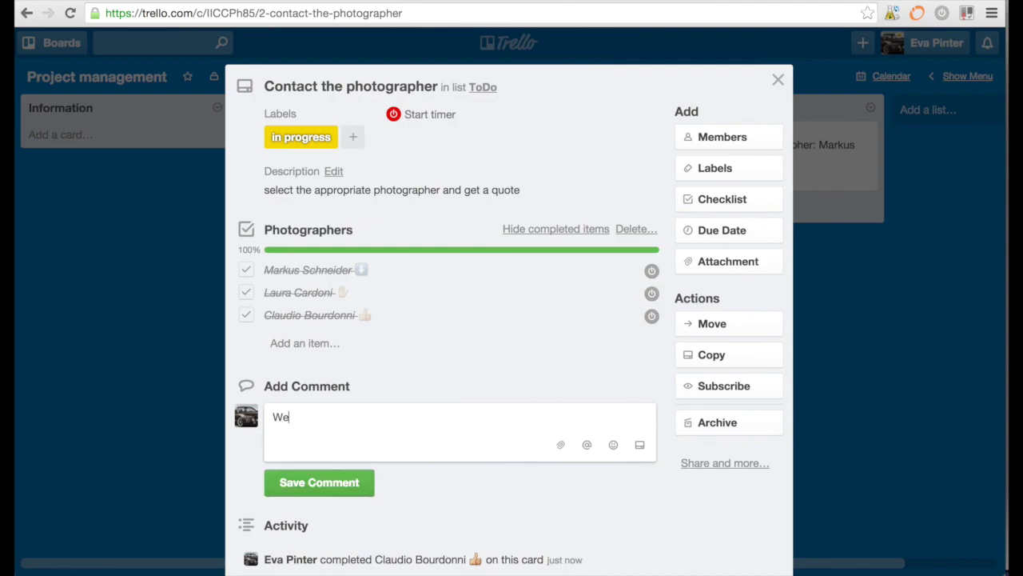
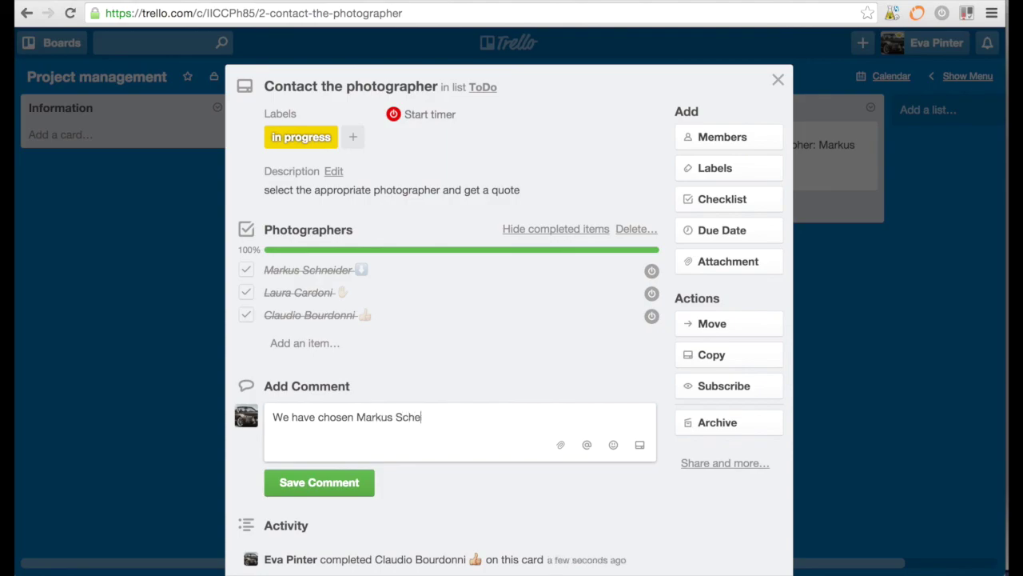
click(337, 483)
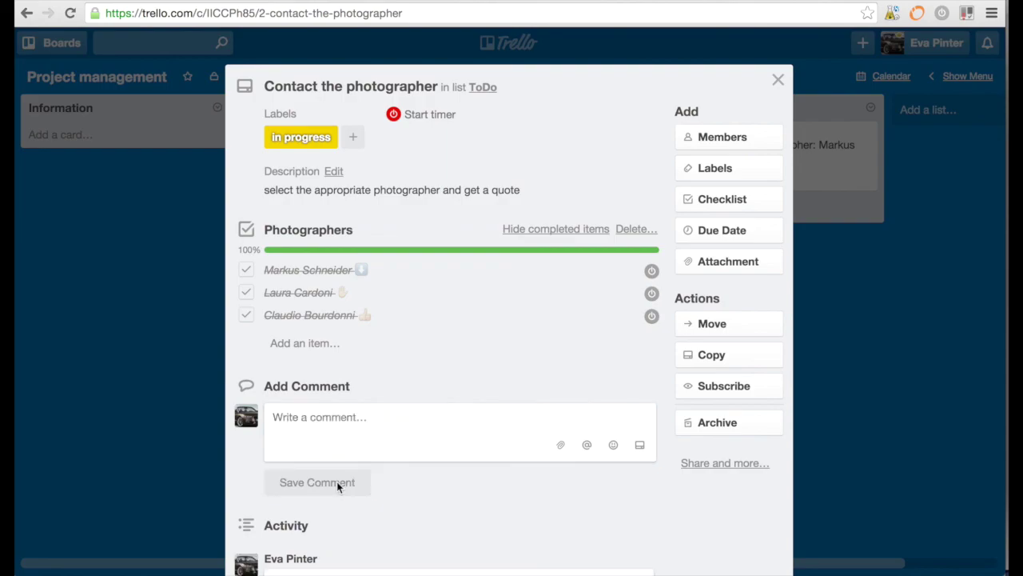
scroll(414, 485, down, 3)
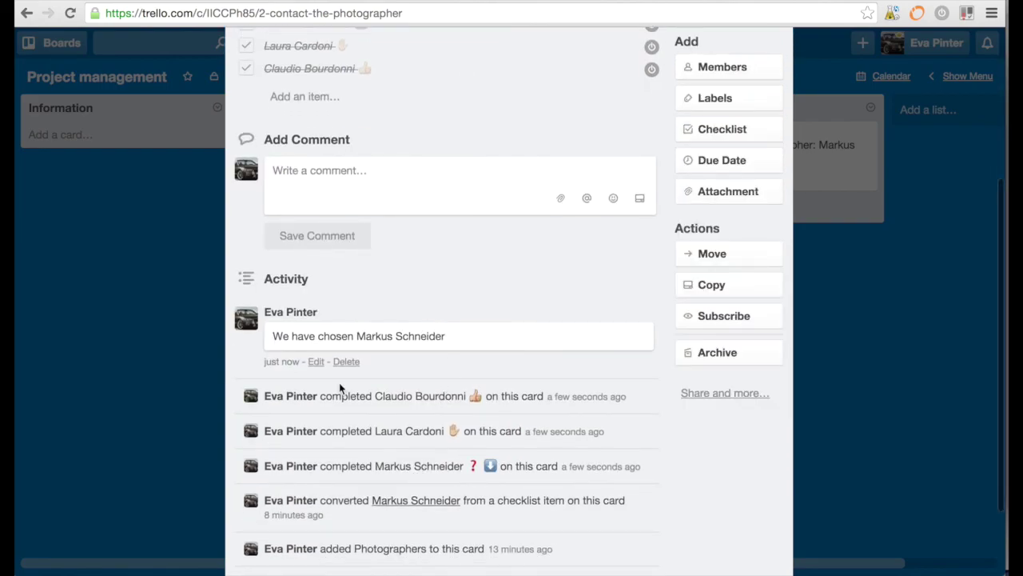
scroll(522, 301, up, 3)
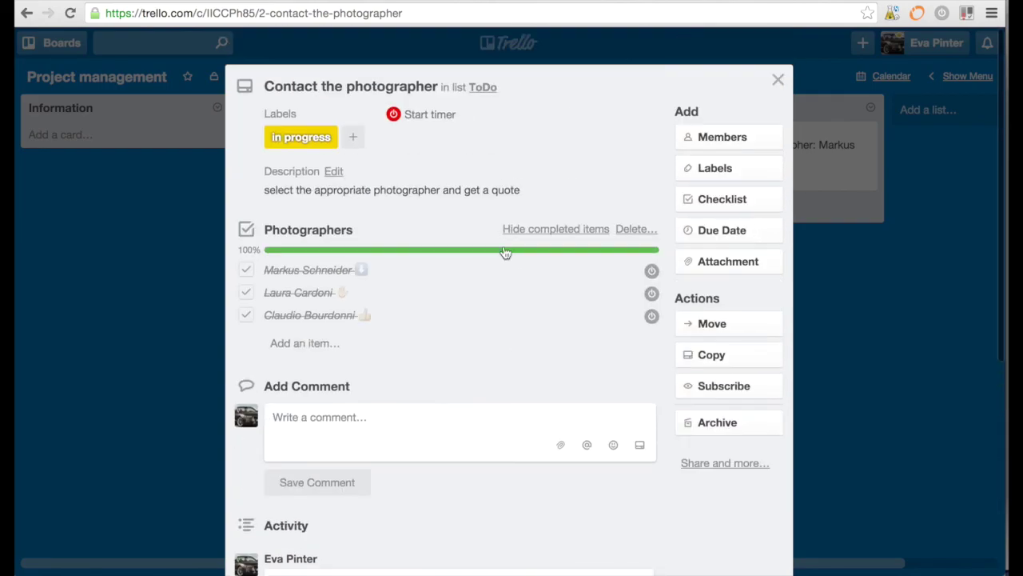
Swap the in progress label for Done and close the card.
click(315, 139)
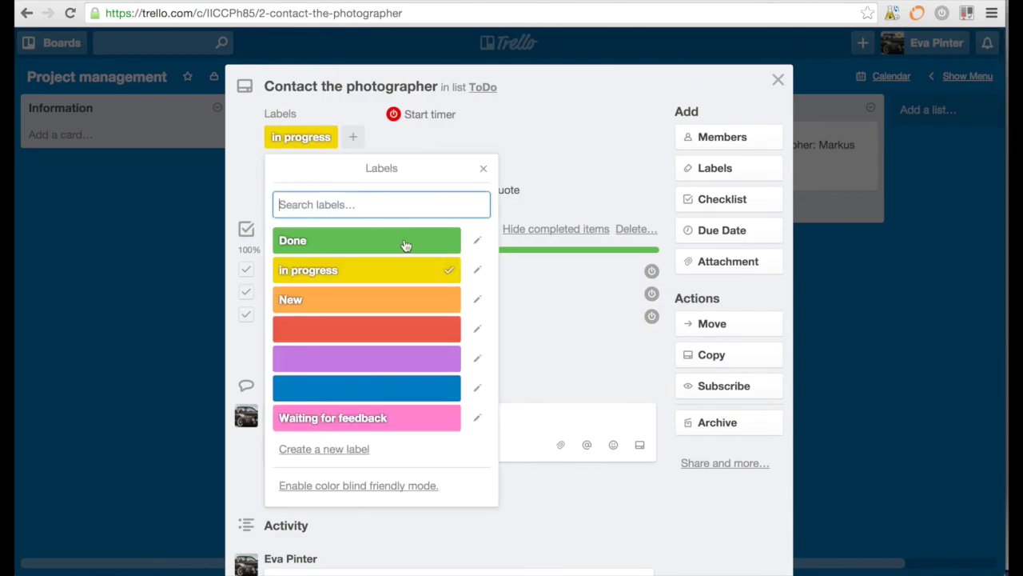
click(429, 244)
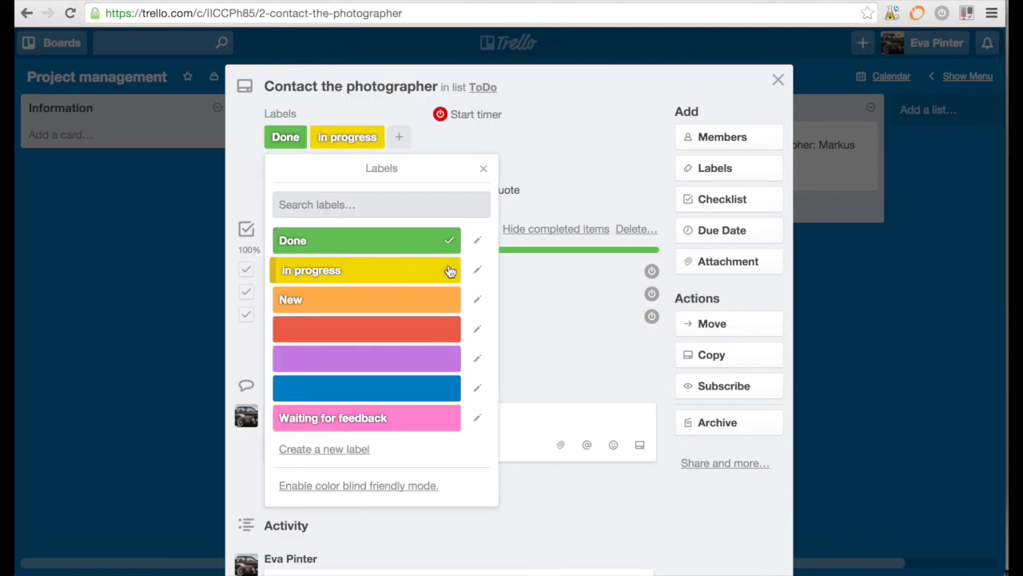
click(449, 270)
click(600, 153)
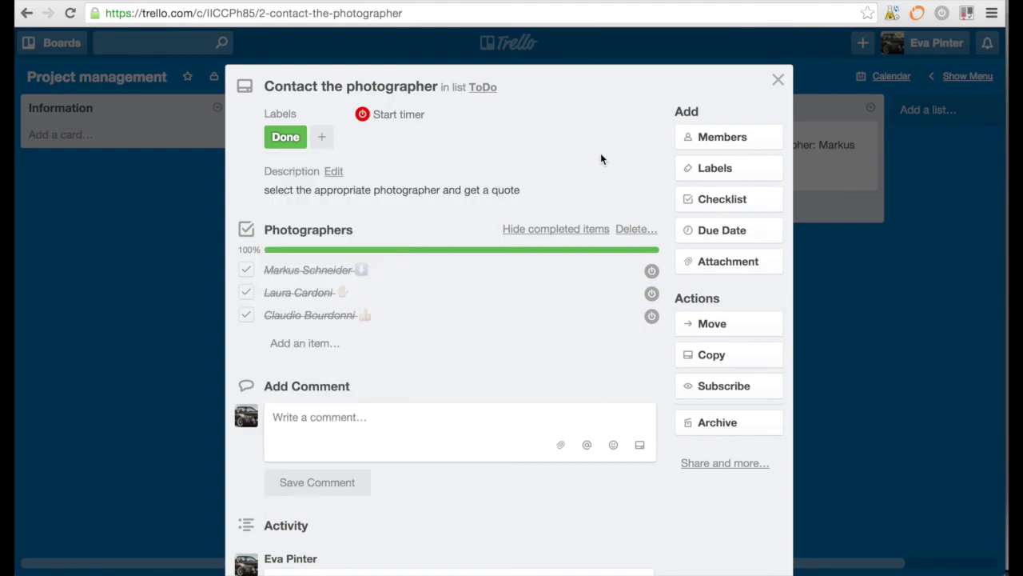
click(779, 81)
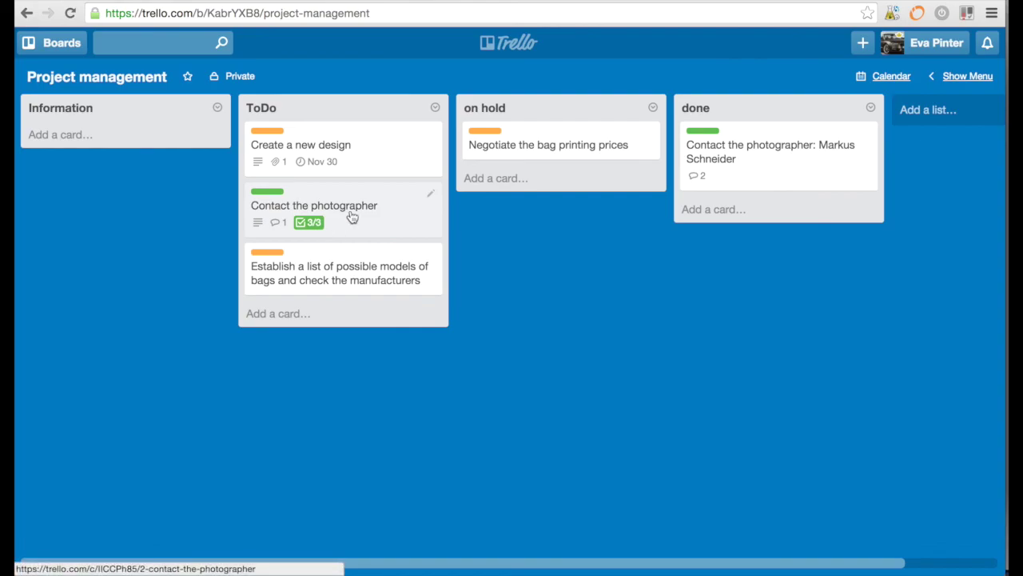
Move Contact the photographer to done and begin an Information card titled 'Photographer:'.
drag(352, 216, 786, 192)
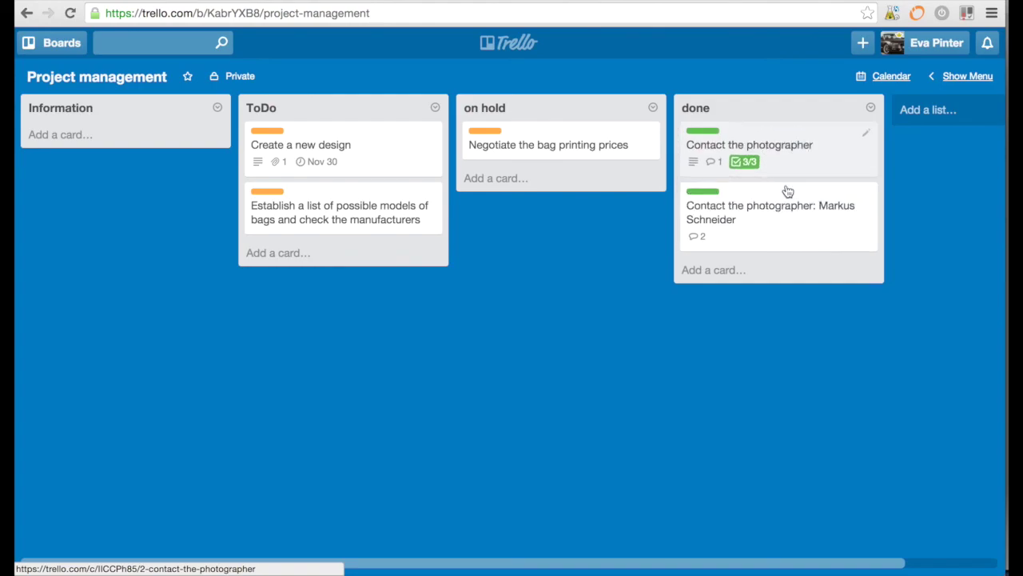
click(72, 138)
text(P)
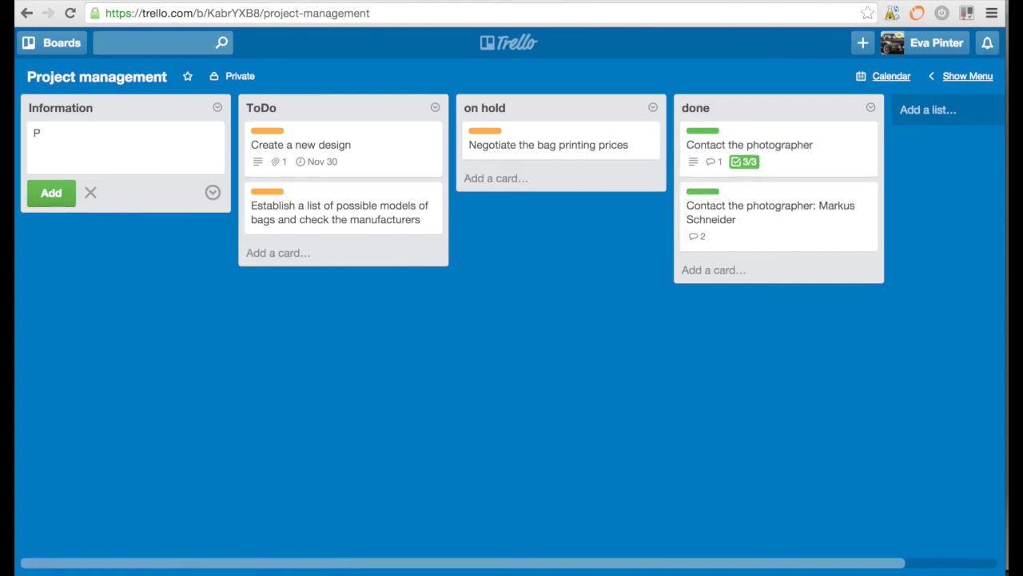
text(hotographer:)
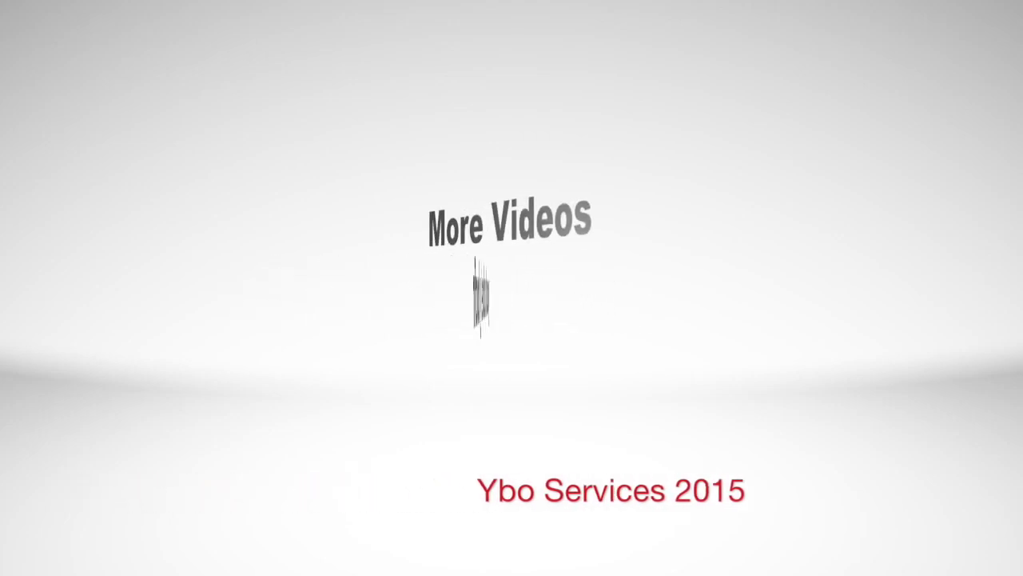